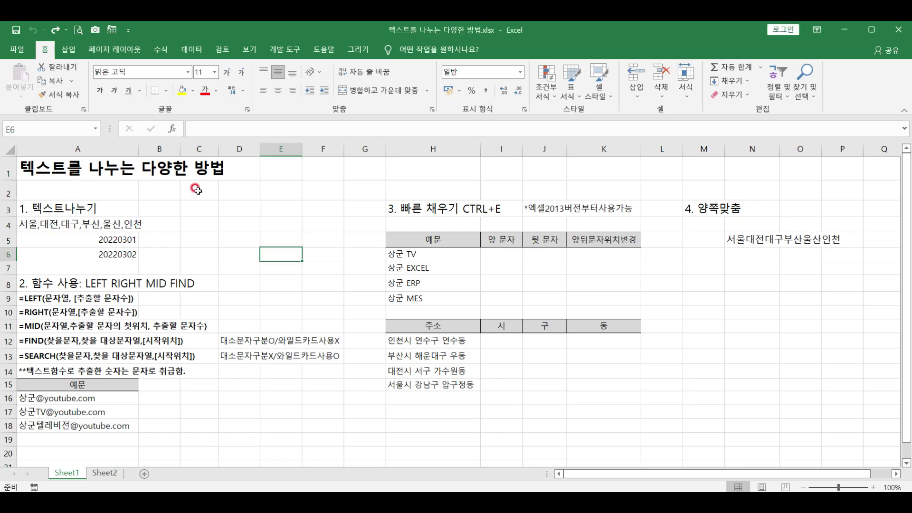
Copy the comma-separated city list from A4 into B4
{"action": "left_click", "coordinate": [56, 214]}
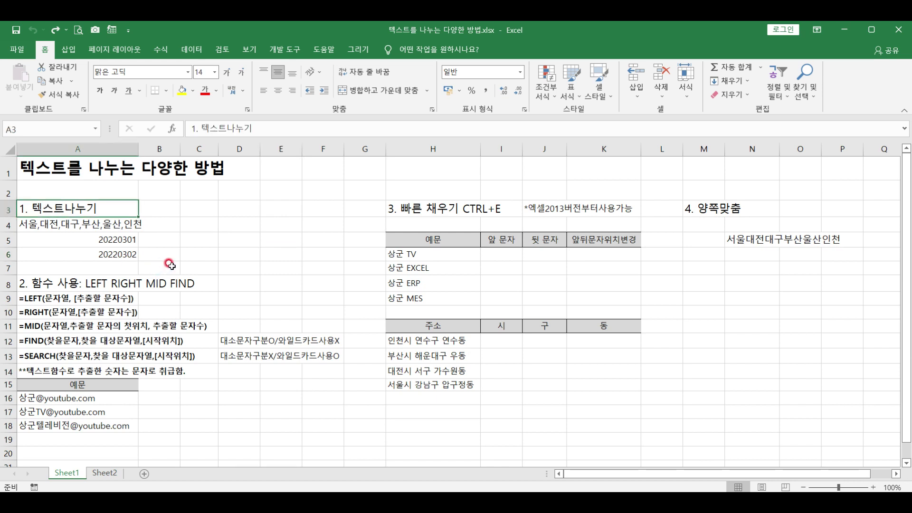
{"action": "left_click", "coordinate": [91, 226]}
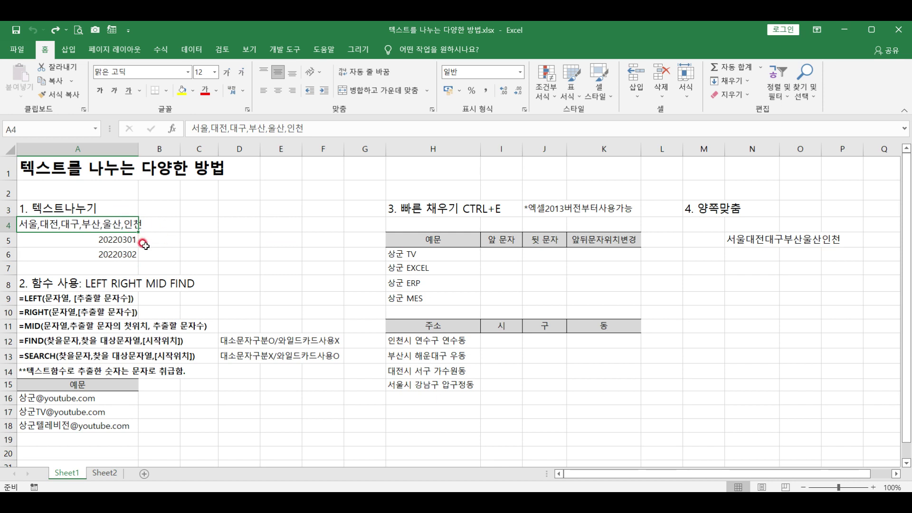
{"action": "key", "text": "ctrl+c"}
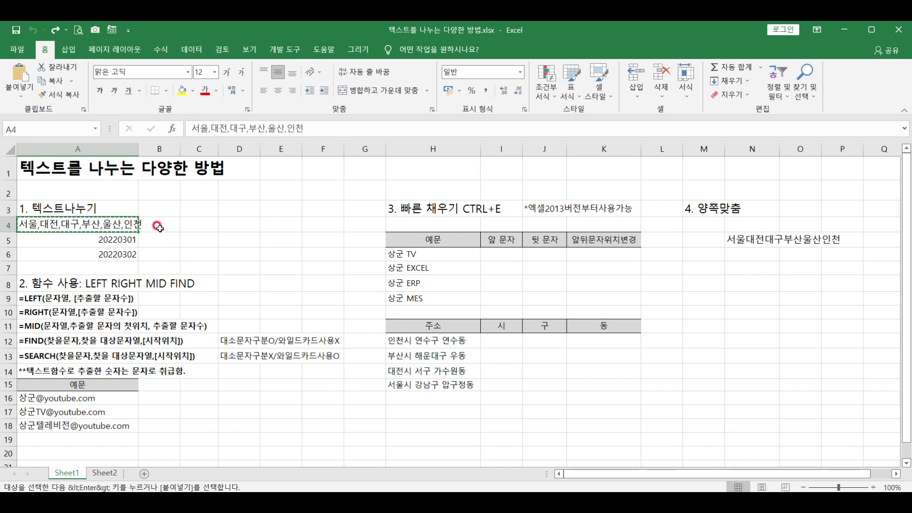
{"action": "left_click", "coordinate": [159, 225]}
{"action": "key", "text": "ctrl+v"}
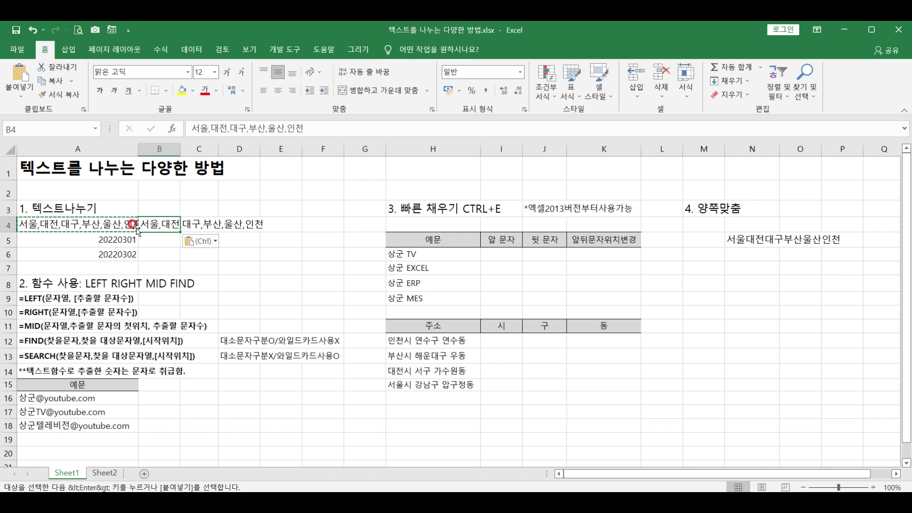
{"action": "key", "text": "Escape"}
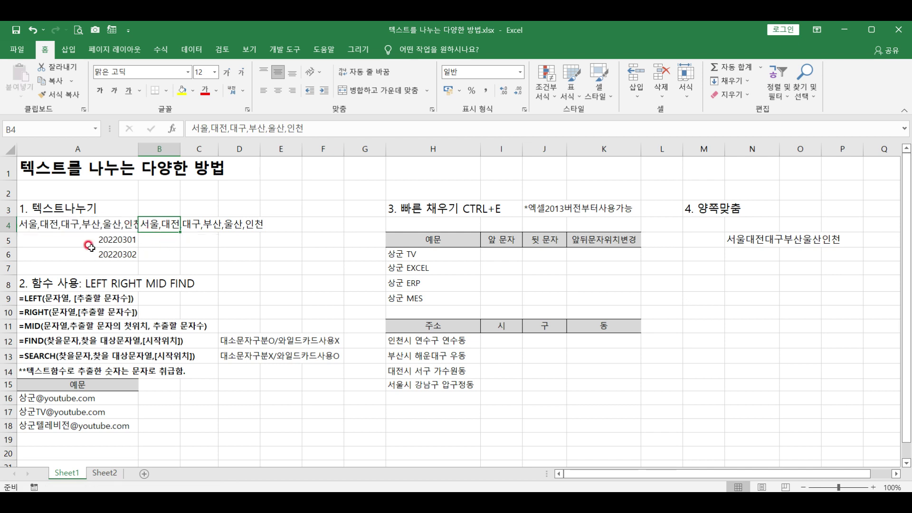
Start Text to Columns on B4 as delimited data, using comma instead of tab as the delimiter
{"action": "left_click", "coordinate": [186, 49]}
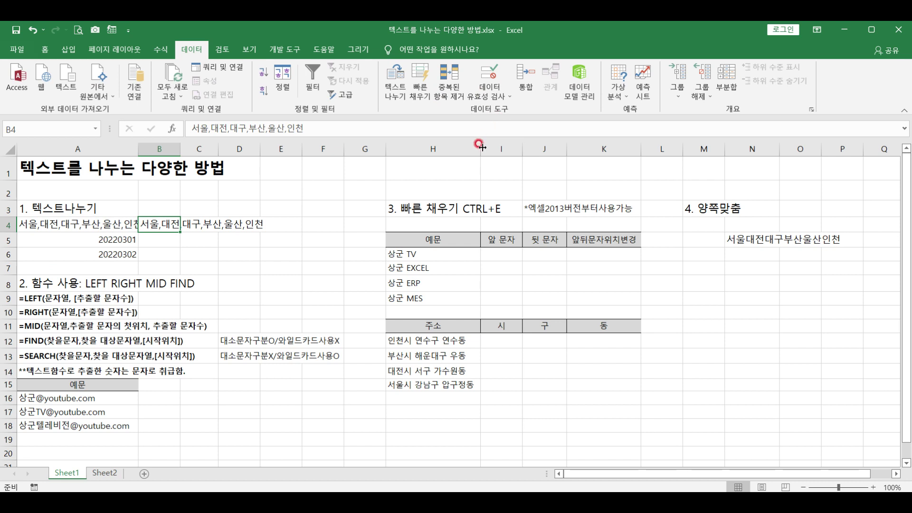
{"action": "left_click", "coordinate": [392, 95]}
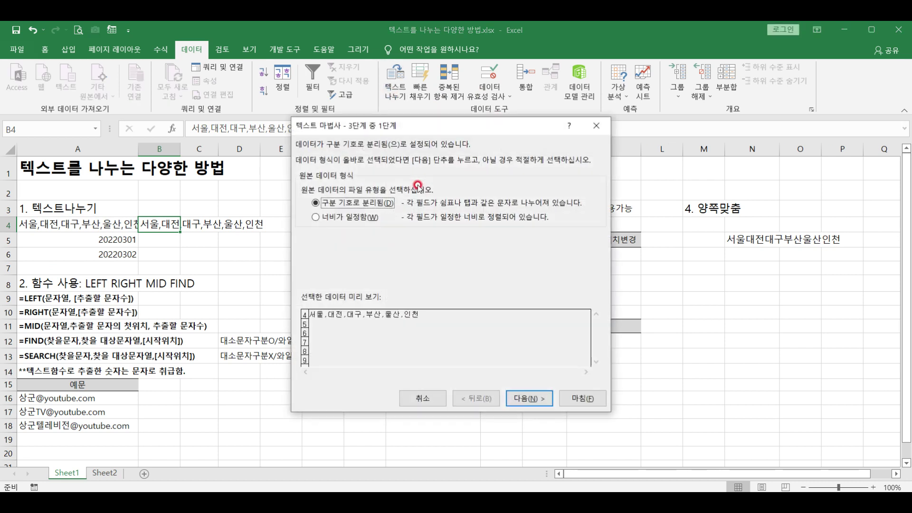
{"action": "left_click_drag", "start_coordinate": [398, 127], "coordinate": [406, 150]}
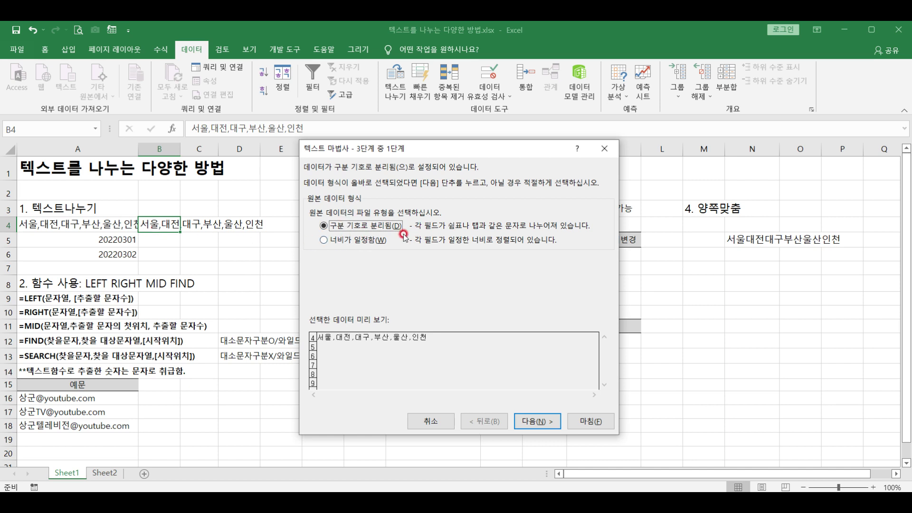
{"action": "left_click", "coordinate": [542, 424]}
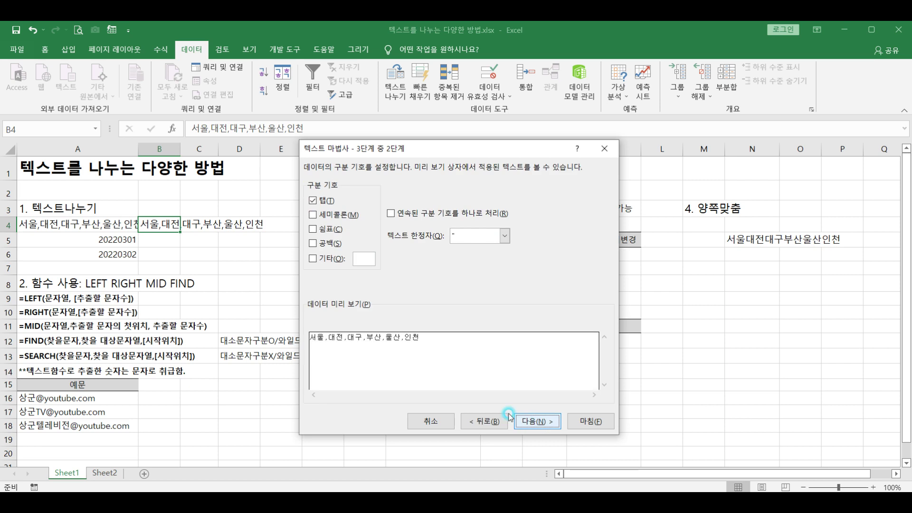
{"action": "left_click", "coordinate": [313, 201]}
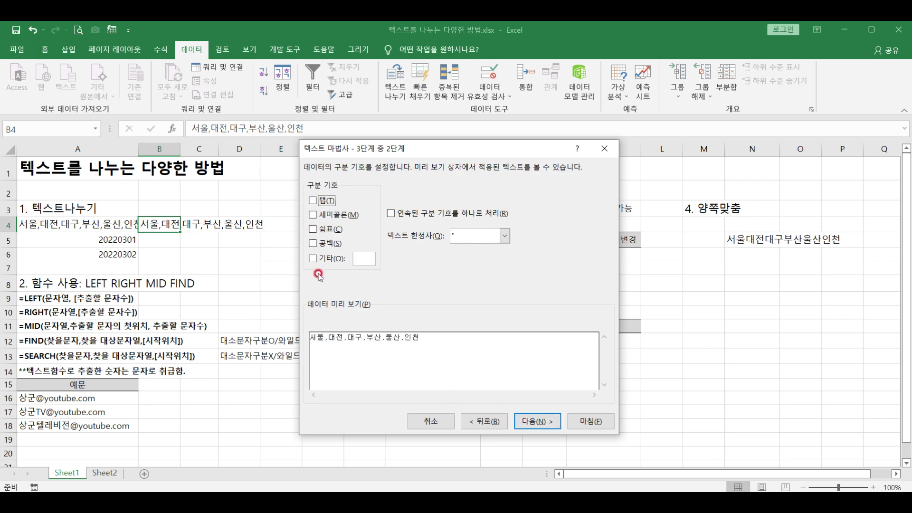
{"action": "left_click", "coordinate": [313, 230]}
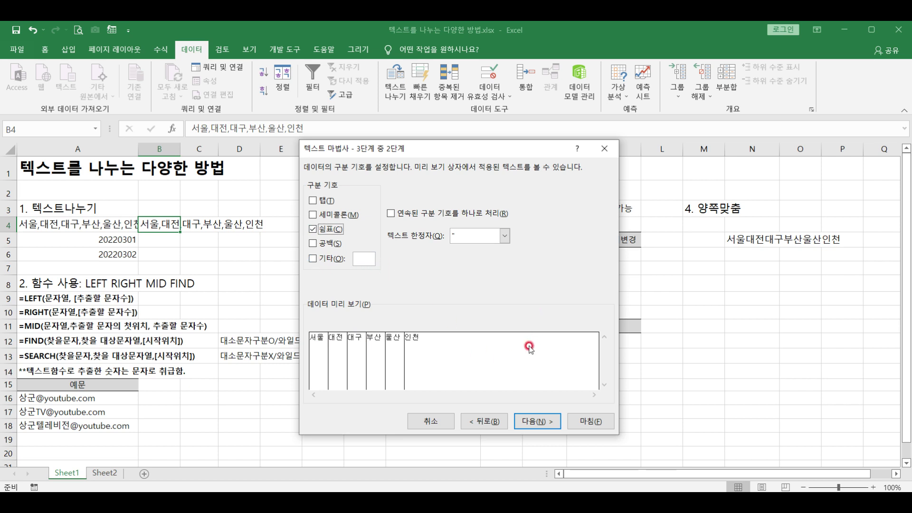
{"action": "left_click", "coordinate": [540, 422]}
Exclude the 부산 and 울산 columns from the import, keep the others General, and complete the split at B4
{"action": "left_click", "coordinate": [319, 187]}
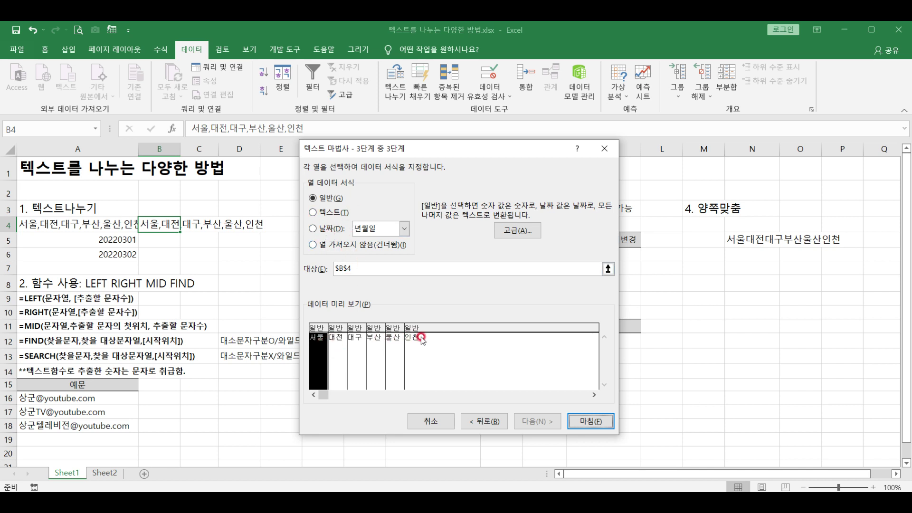
{"action": "left_click", "coordinate": [374, 330]}
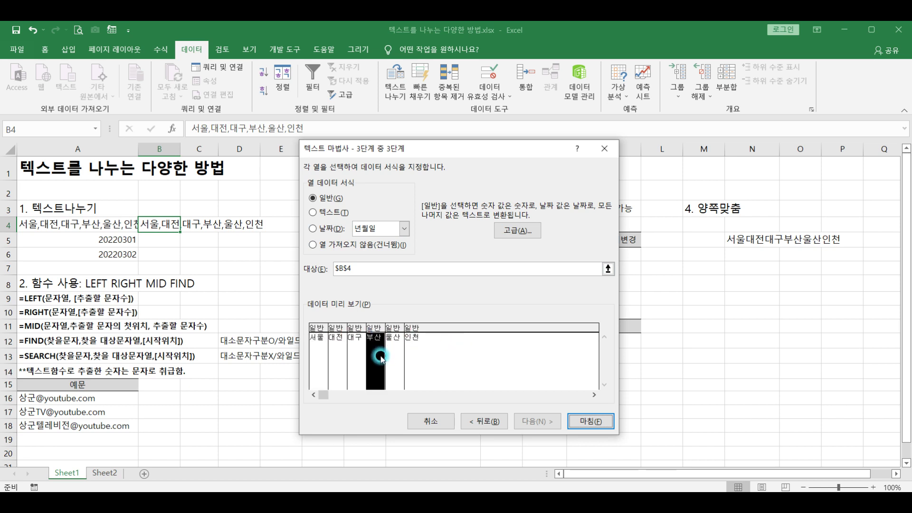
{"action": "left_click", "coordinate": [340, 248]}
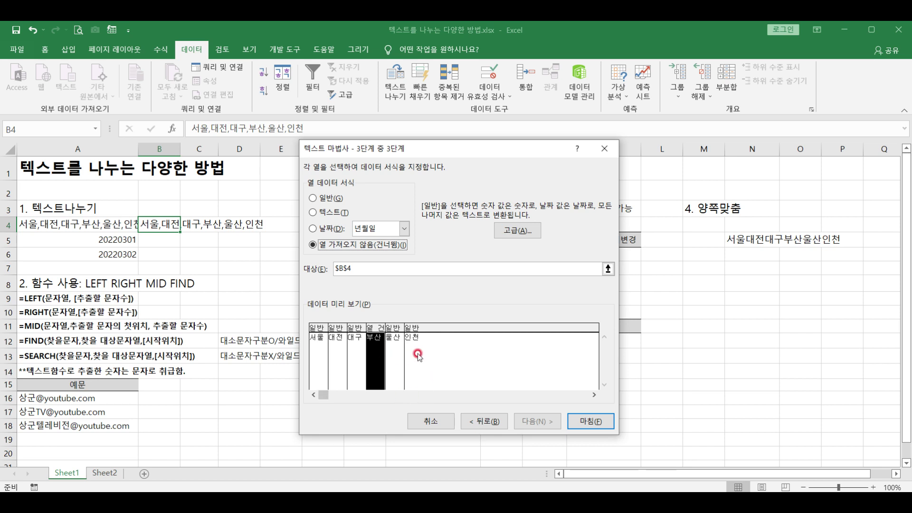
{"action": "left_click", "coordinate": [396, 335], "text": "ctrl"}
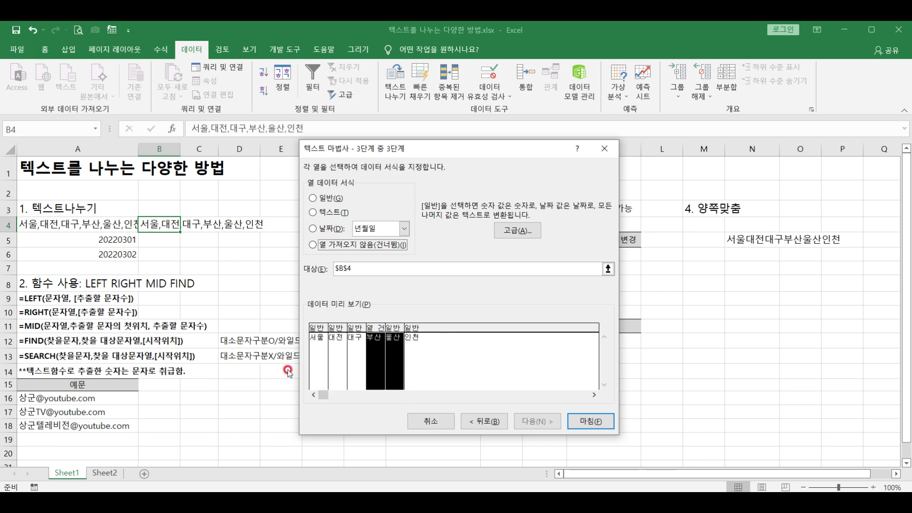
{"action": "left_click", "coordinate": [336, 246]}
{"action": "left_click", "coordinate": [598, 423]}
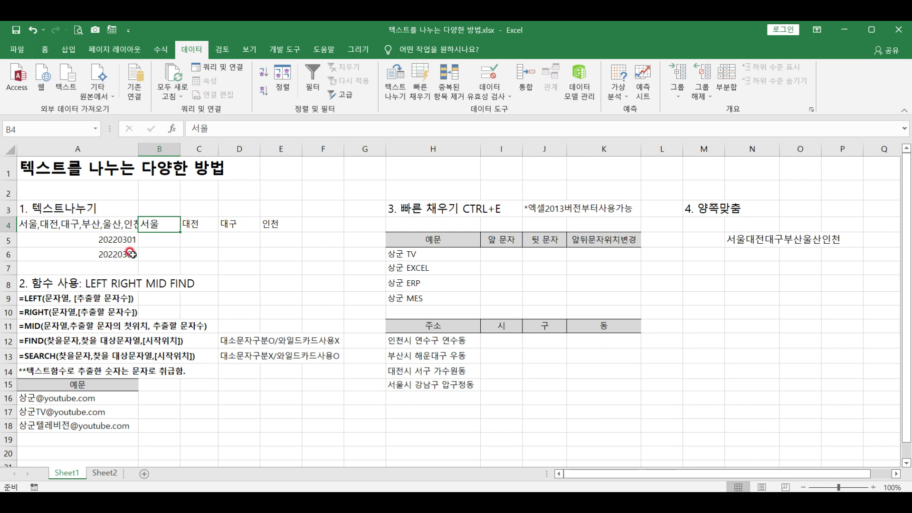
Convert the numbers in A5:A6 to dates in place with Text to Columns, using the year-month-day (년월일) date format
{"action": "mouse_move", "coordinate": [107, 236]}
{"action": "left_mouse_down"}
{"action": "mouse_move", "coordinate": [104, 257]}
{"action": "mouse_move", "coordinate": [105, 239]}
{"action": "mouse_move", "coordinate": [109, 251]}
{"action": "left_mouse_up"}
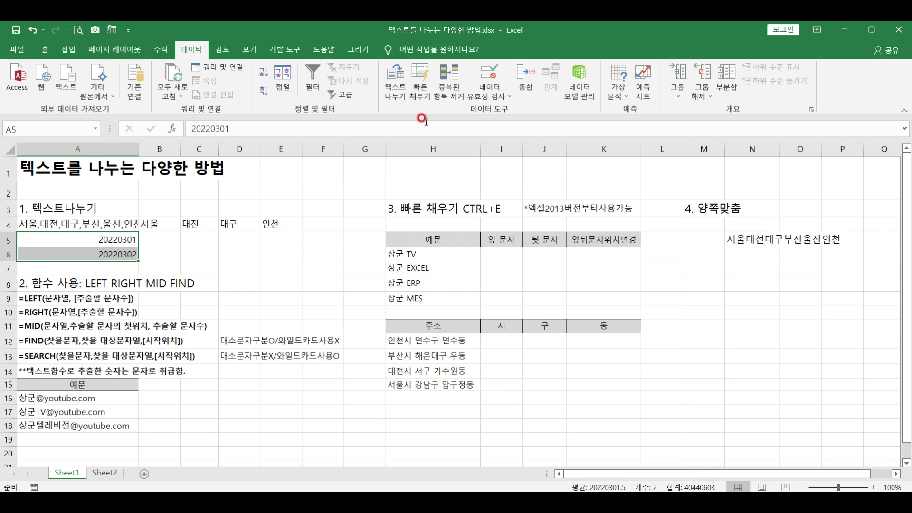
{"action": "left_click", "coordinate": [395, 81]}
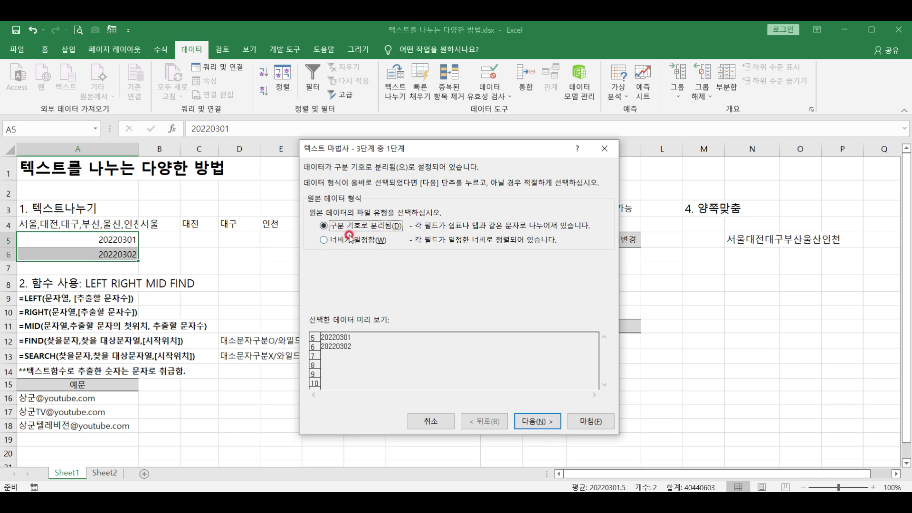
{"action": "left_click", "coordinate": [545, 423]}
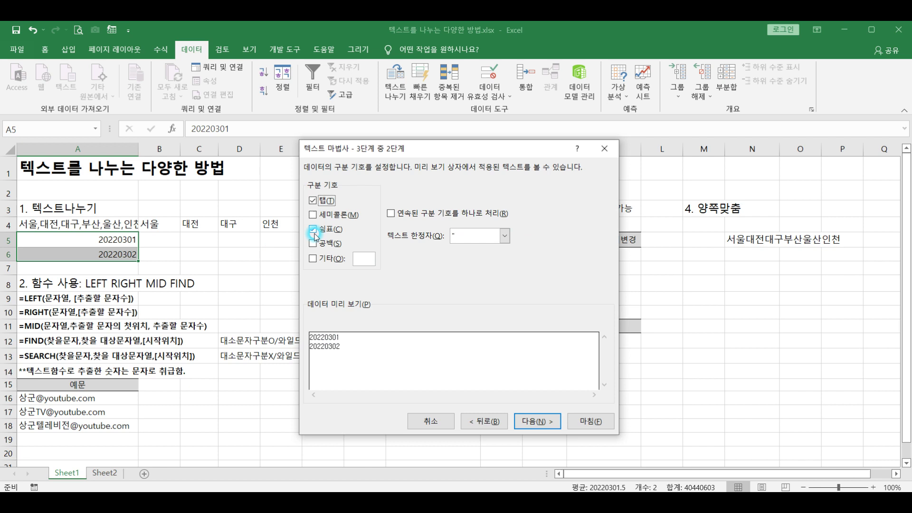
{"action": "left_click", "coordinate": [535, 421]}
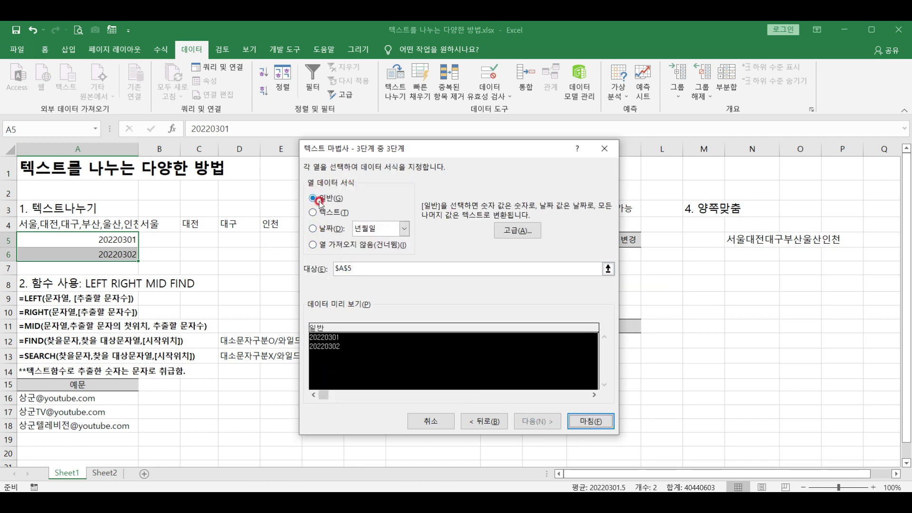
{"action": "left_click", "coordinate": [320, 229]}
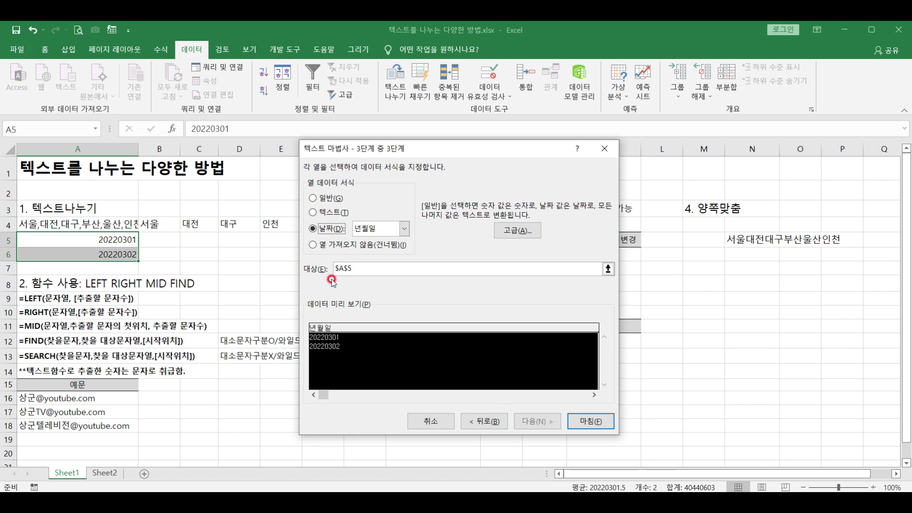
{"action": "left_click", "coordinate": [404, 229]}
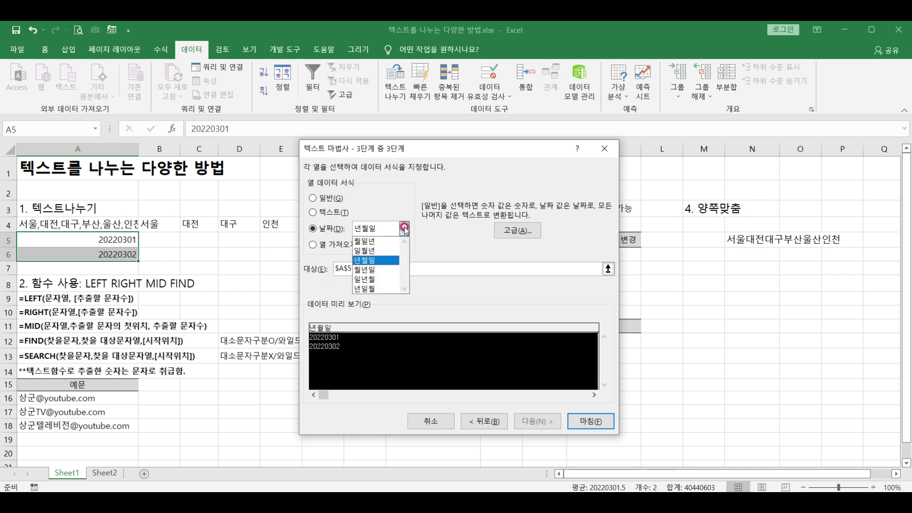
{"action": "left_click", "coordinate": [404, 229]}
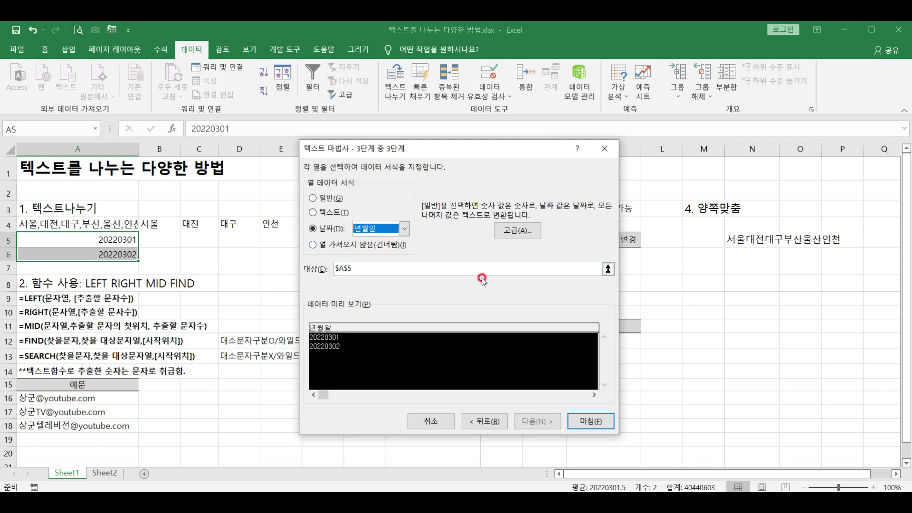
{"action": "left_click", "coordinate": [589, 423]}
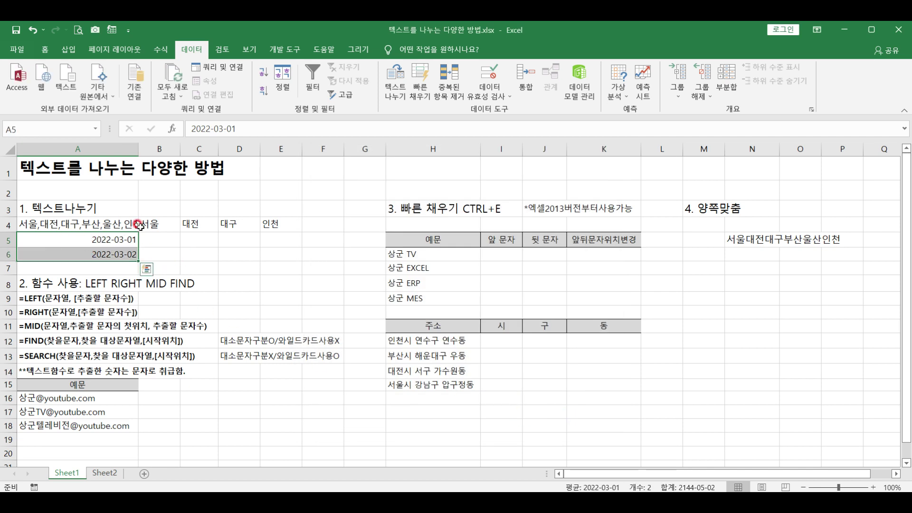
{"action": "left_click", "coordinate": [161, 241]}
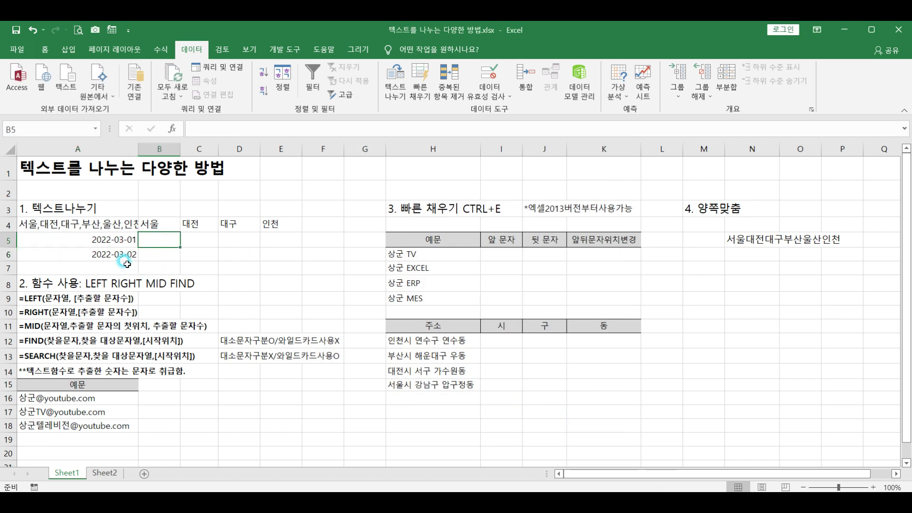
{"action": "left_click", "coordinate": [97, 254]}
{"action": "left_click", "coordinate": [100, 237]}
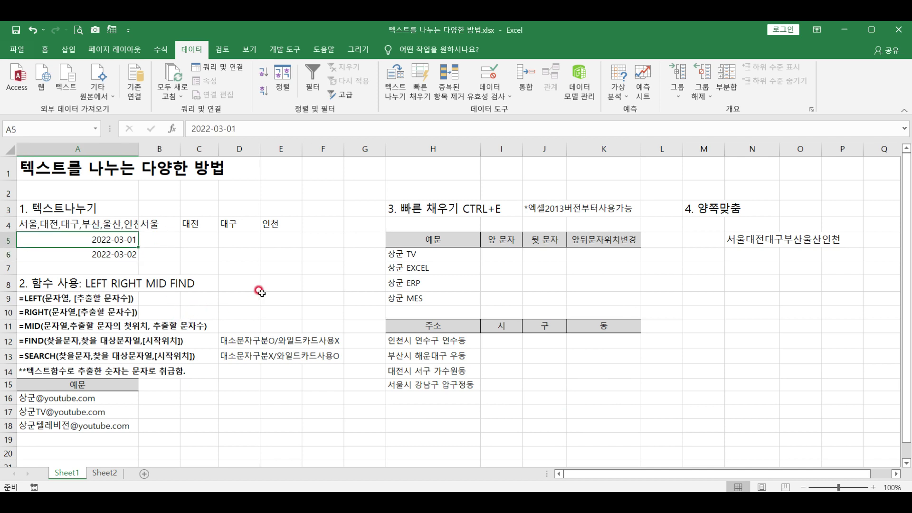
{"action": "left_click", "coordinate": [53, 283]}
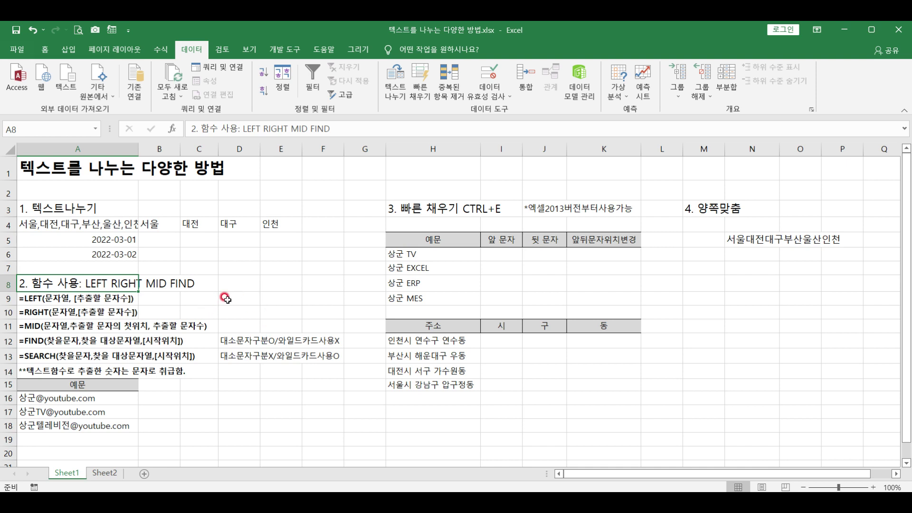
{"action": "left_click_drag", "start_coordinate": [45, 297], "coordinate": [42, 342]}
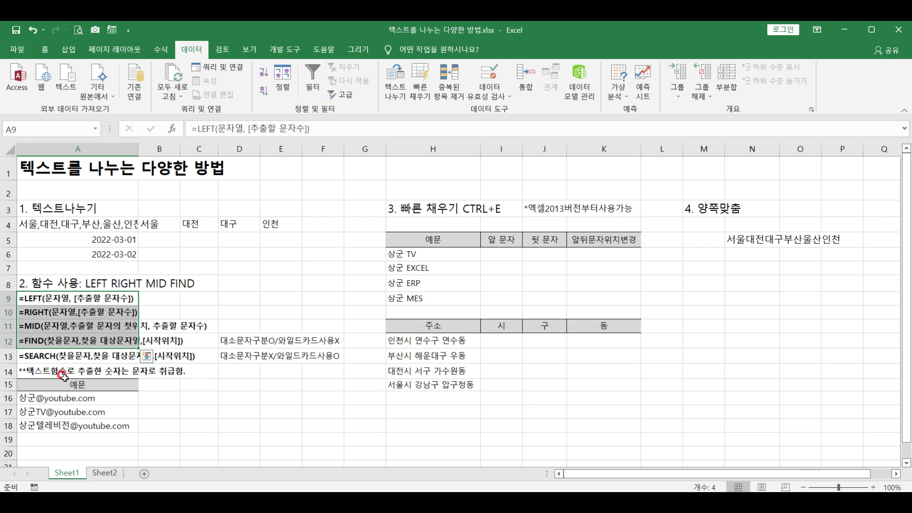
{"action": "left_click", "coordinate": [38, 368]}
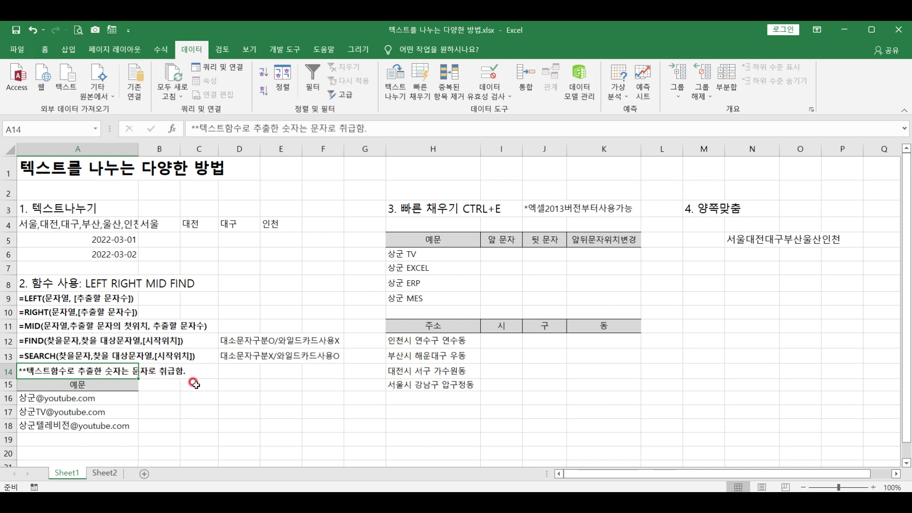
Enter the sample text 1A in cell E9
{"action": "left_click", "coordinate": [272, 295]}
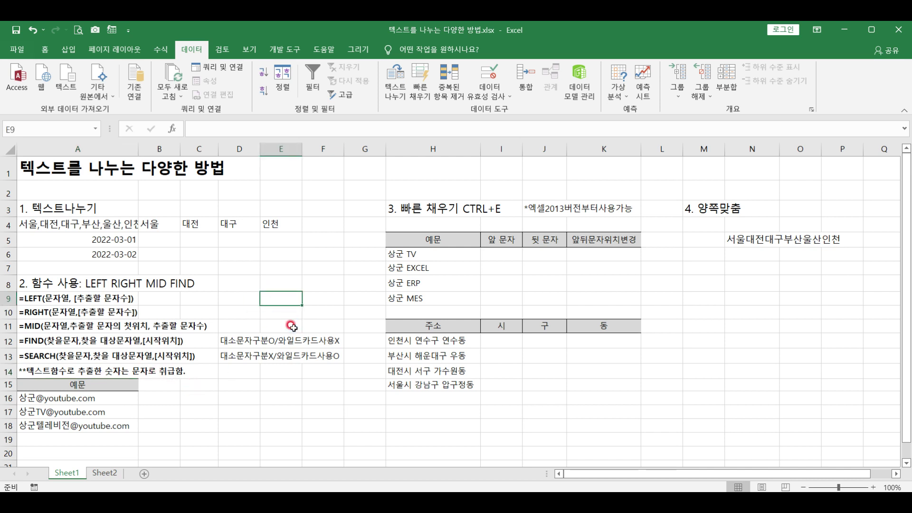
{"action": "type", "text": "1A"}
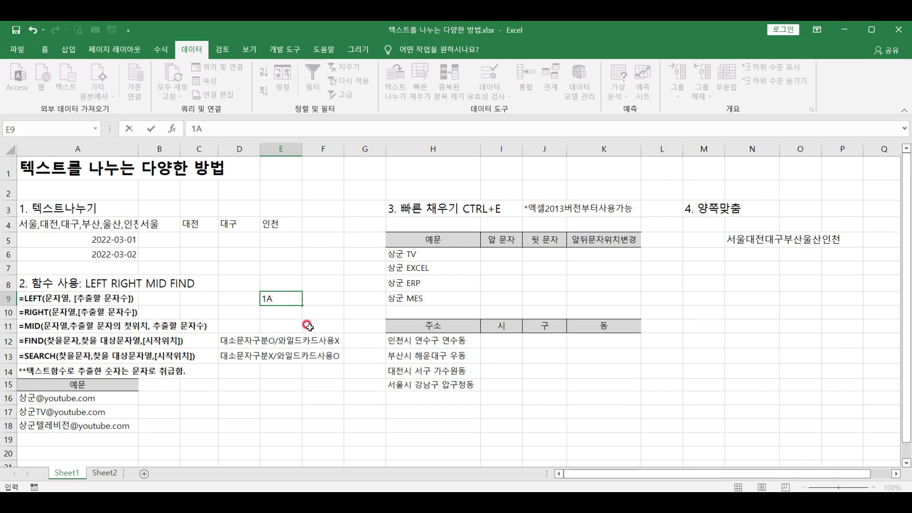
{"action": "left_click", "coordinate": [313, 298]}
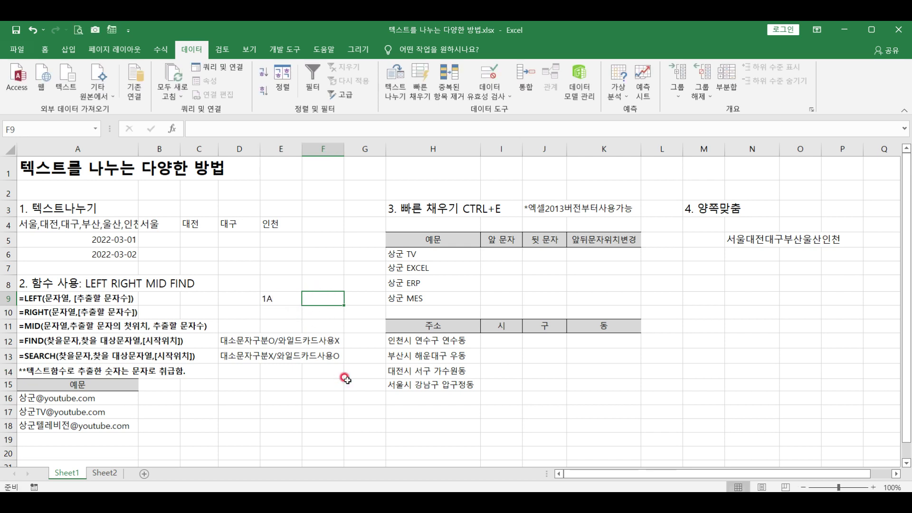
Enter the formula =LEFT(E9) in cell F9 to extract the first character of the sample text
{"action": "type", "text": "="}
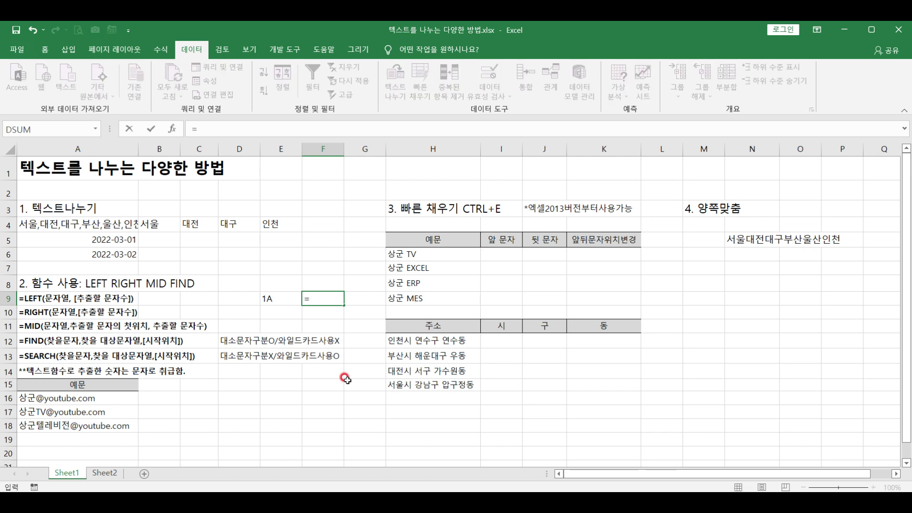
{"action": "type", "text": "le"}
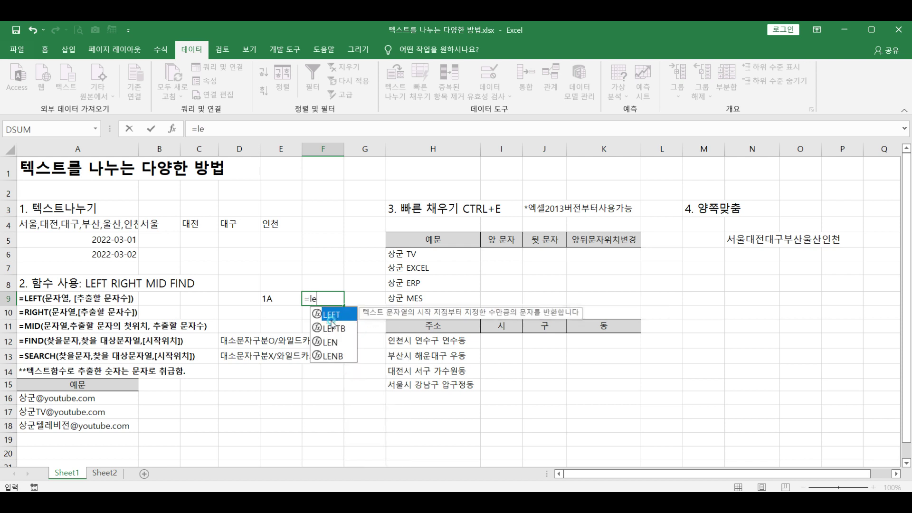
{"action": "double_click", "coordinate": [332, 315]}
{"action": "left_click", "coordinate": [271, 300]}
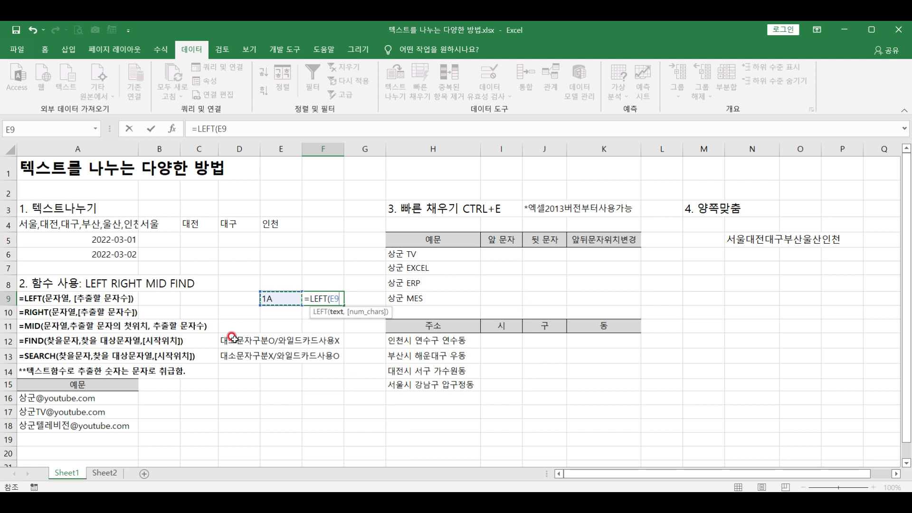
{"action": "type", "text": ")"}
{"action": "key", "text": "Return"}
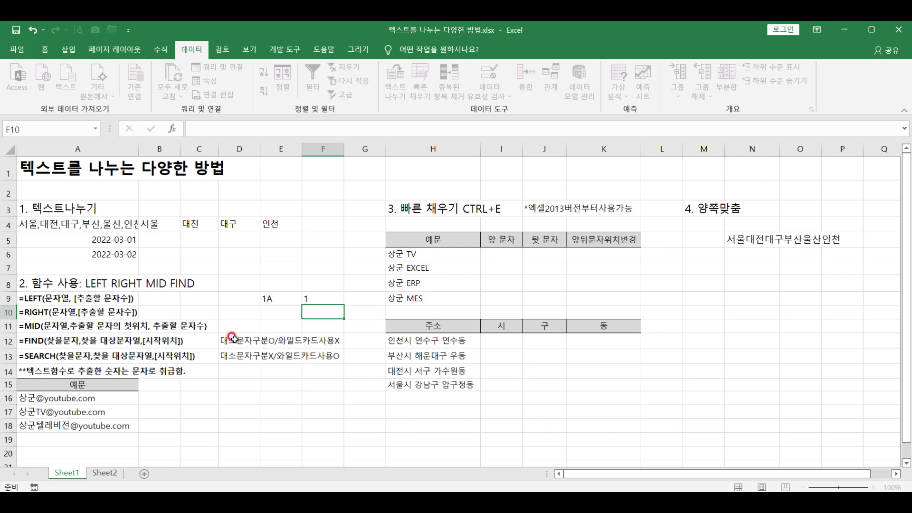
Extend the formula in F9 to =LEFT(E9)=1 to compare the extracted character with the number 1
{"action": "left_click", "coordinate": [333, 298]}
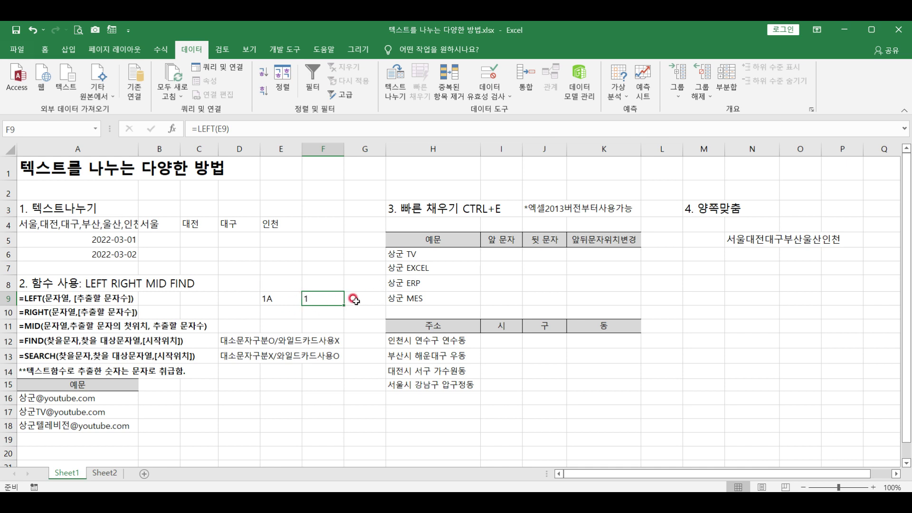
{"action": "left_click", "coordinate": [243, 127]}
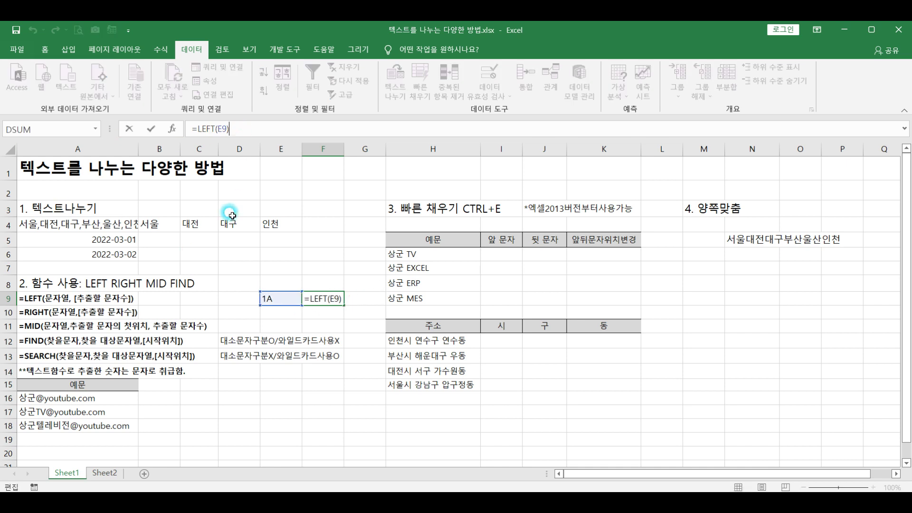
{"action": "type", "text": "=1"}
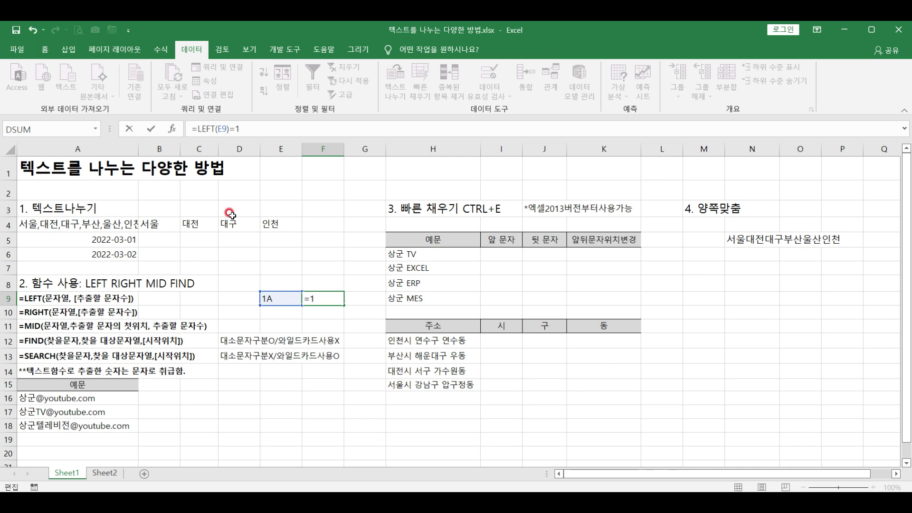
{"action": "key", "text": "Return"}
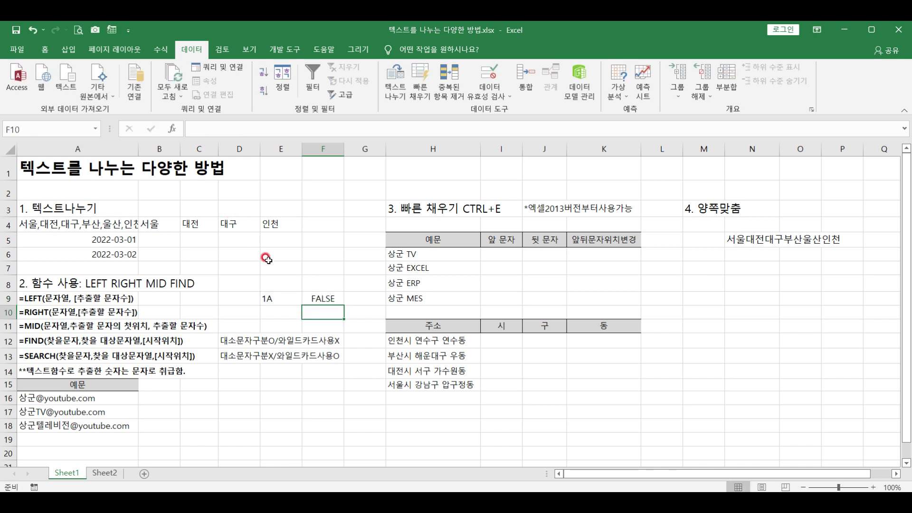
Change the comparison value in F9 to text so the formula reads =LEFT(E9)="1"
{"action": "left_click", "coordinate": [327, 297]}
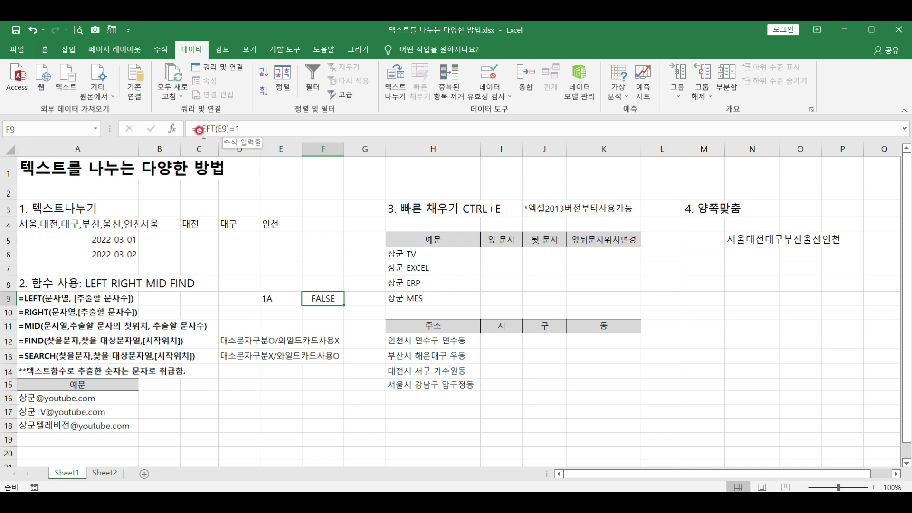
{"action": "left_click", "coordinate": [237, 129]}
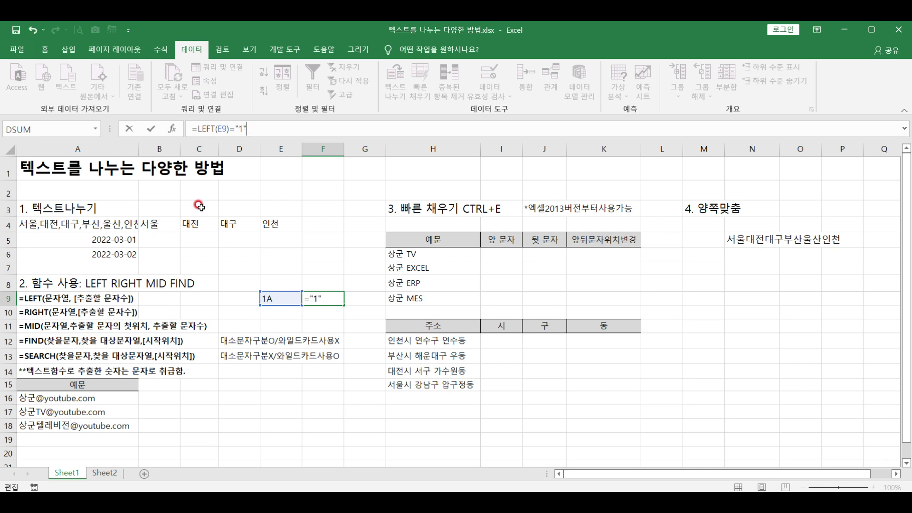
{"action": "key", "text": "Return"}
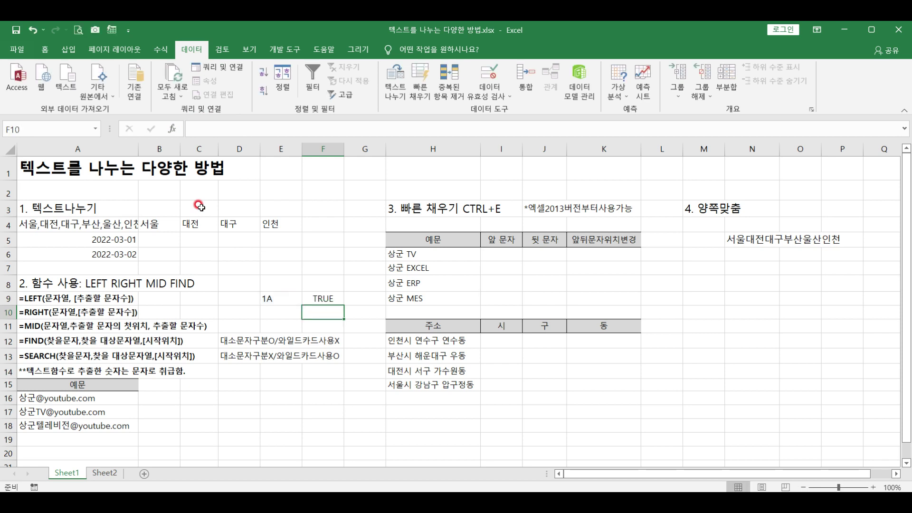
Compare the sample text in E9 with the formula and its result in F9
{"action": "left_click", "coordinate": [321, 297]}
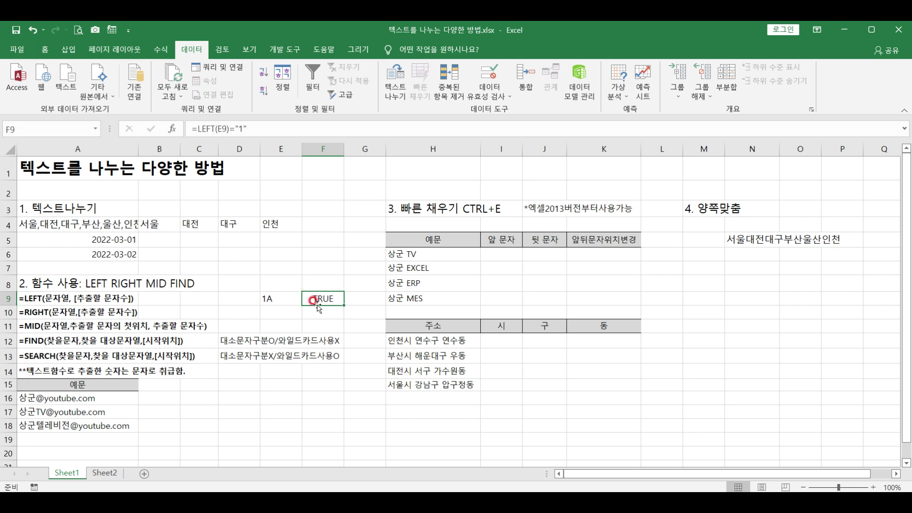
{"action": "left_click", "coordinate": [284, 300]}
{"action": "left_click", "coordinate": [318, 299]}
{"action": "left_click", "coordinate": [269, 299]}
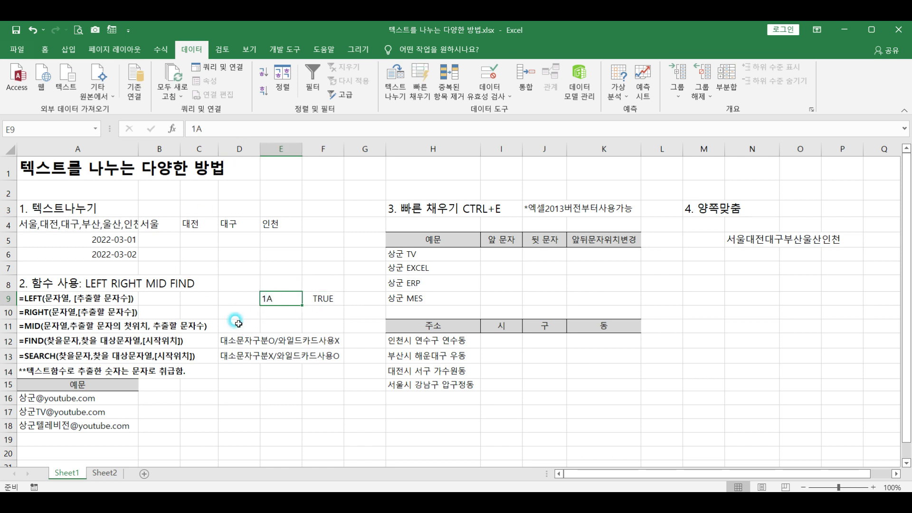
{"action": "left_click", "coordinate": [319, 295]}
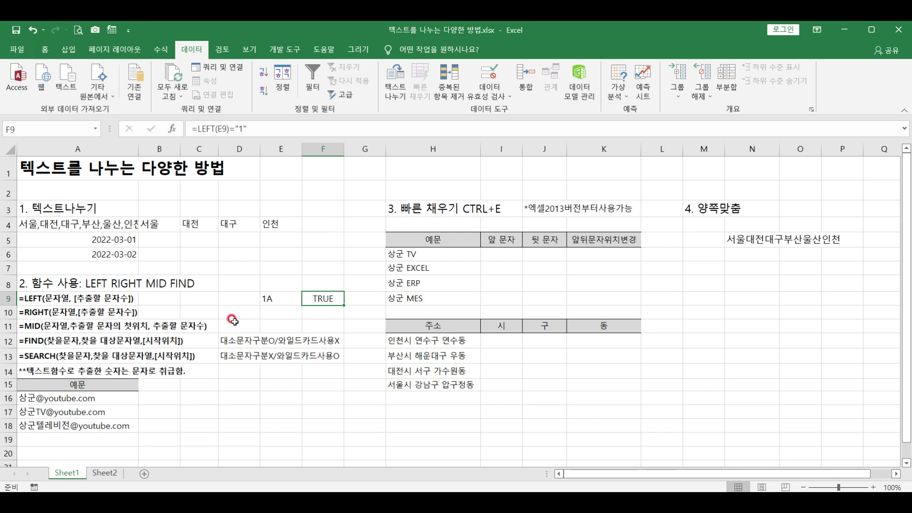
{"action": "left_click", "coordinate": [272, 295]}
{"action": "left_click", "coordinate": [316, 298]}
Review the FIND and SEARCH syntax and their notes on case sensitivity and wildcards, plus the function list above the example table
{"action": "left_click_drag", "start_coordinate": [49, 341], "coordinate": [36, 363]}
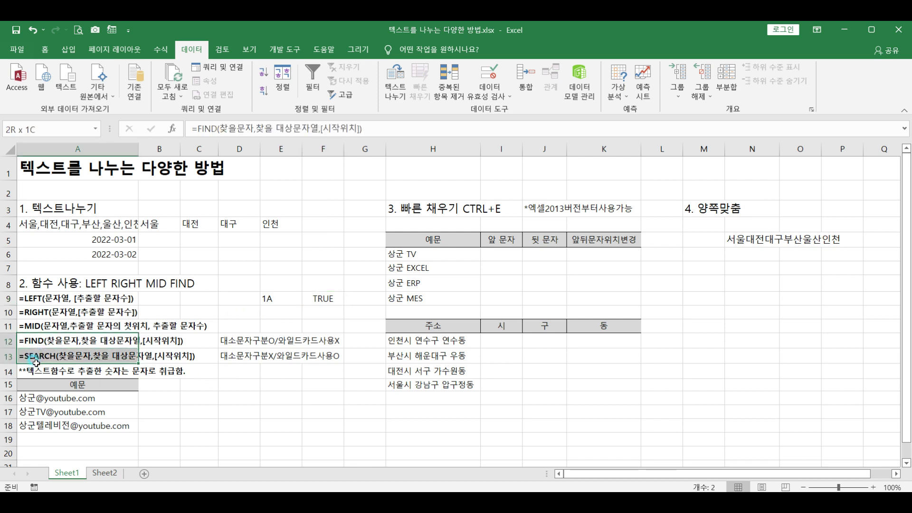
{"action": "left_click", "coordinate": [45, 342]}
{"action": "left_click", "coordinate": [48, 355]}
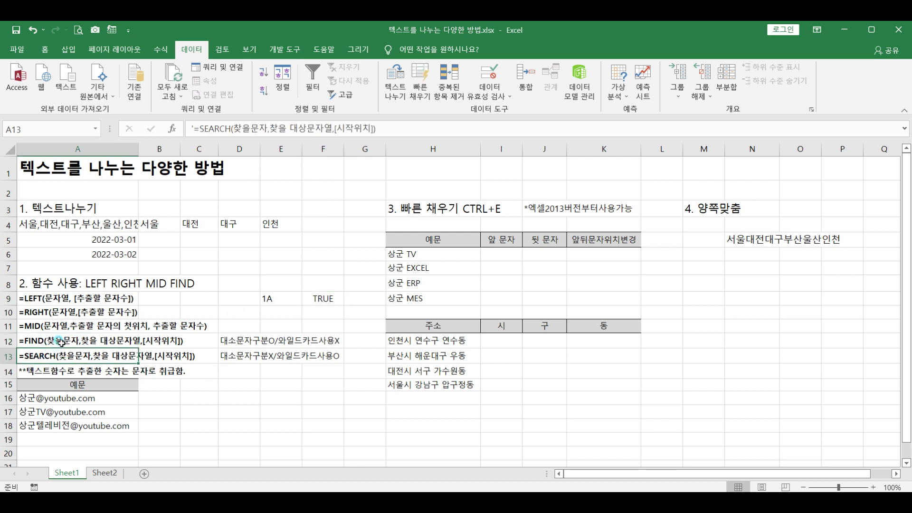
{"action": "left_click", "coordinate": [60, 341]}
{"action": "left_click", "coordinate": [71, 355]}
{"action": "left_click", "coordinate": [242, 357]}
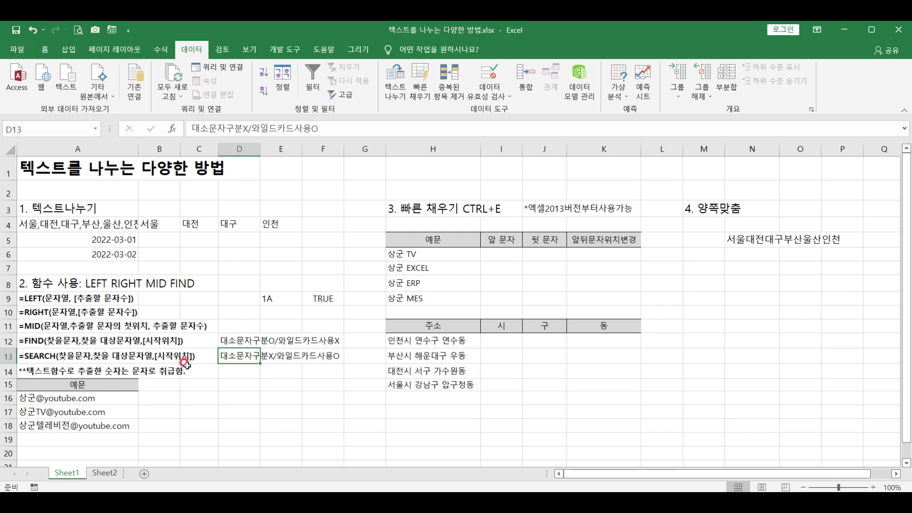
{"action": "left_click", "coordinate": [235, 339]}
{"action": "left_click_drag", "start_coordinate": [36, 298], "coordinate": [30, 338]}
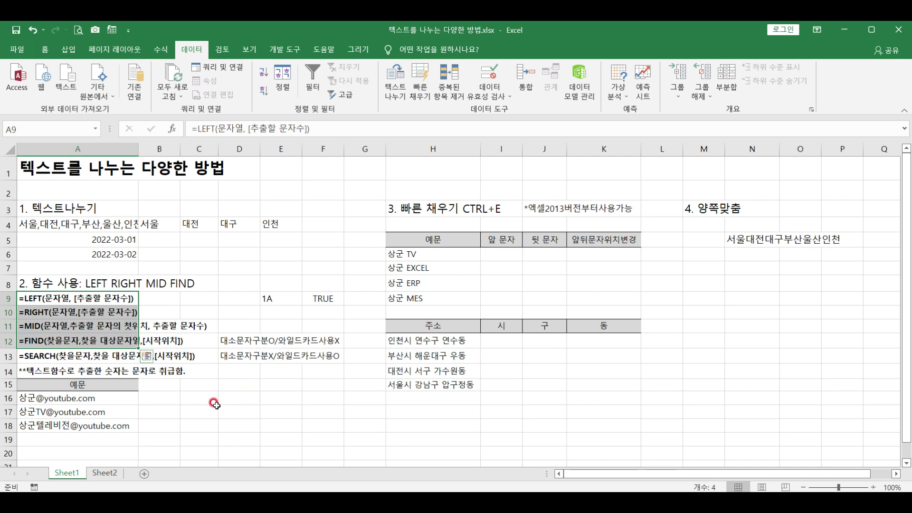
{"action": "left_click", "coordinate": [69, 386]}
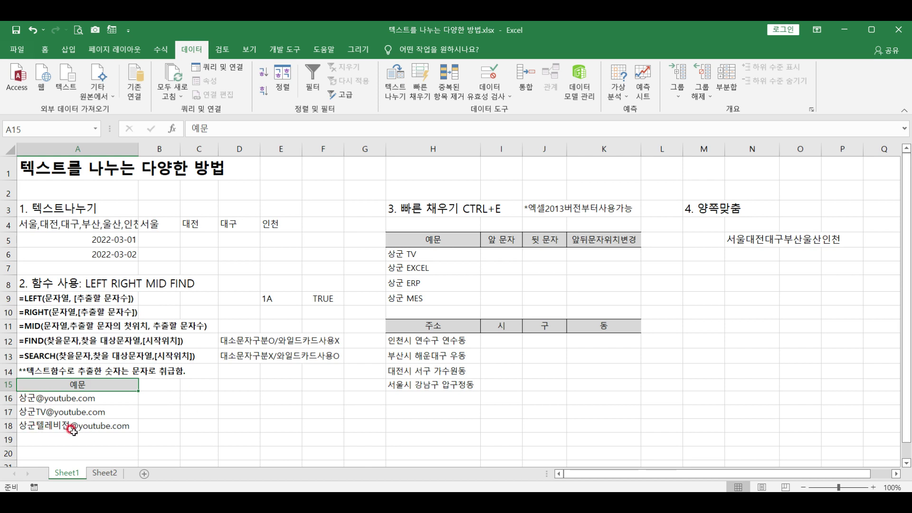
Extract the first two characters of A16 in B16 with =LEFT(A16,2) and fill the formula down to B18
{"action": "left_click_drag", "start_coordinate": [143, 393], "coordinate": [158, 395]}
{"action": "left_click", "coordinate": [159, 397]}
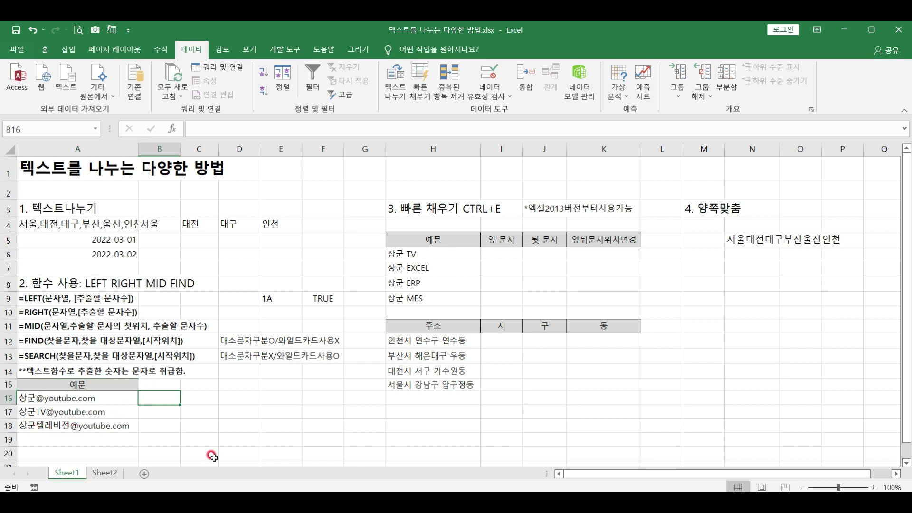
{"action": "type", "text": "=le"}
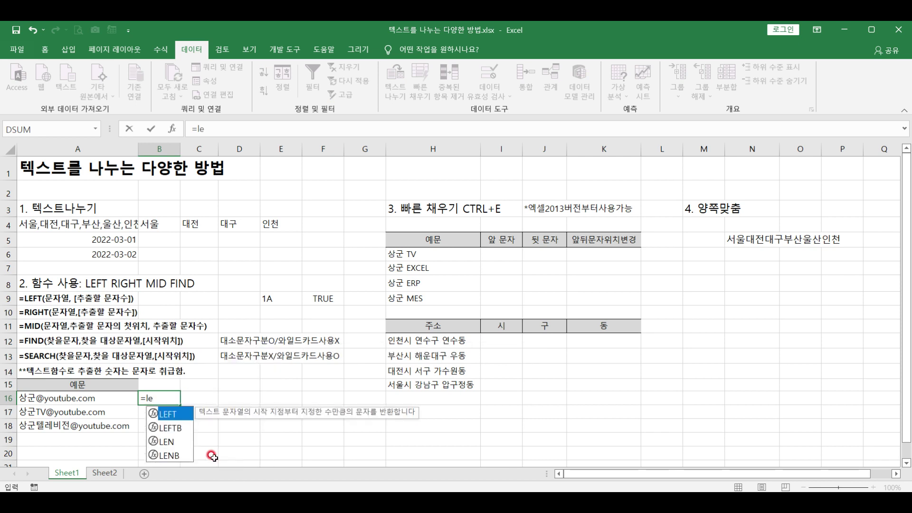
{"action": "double_click", "coordinate": [174, 415]}
{"action": "left_click", "coordinate": [81, 397]}
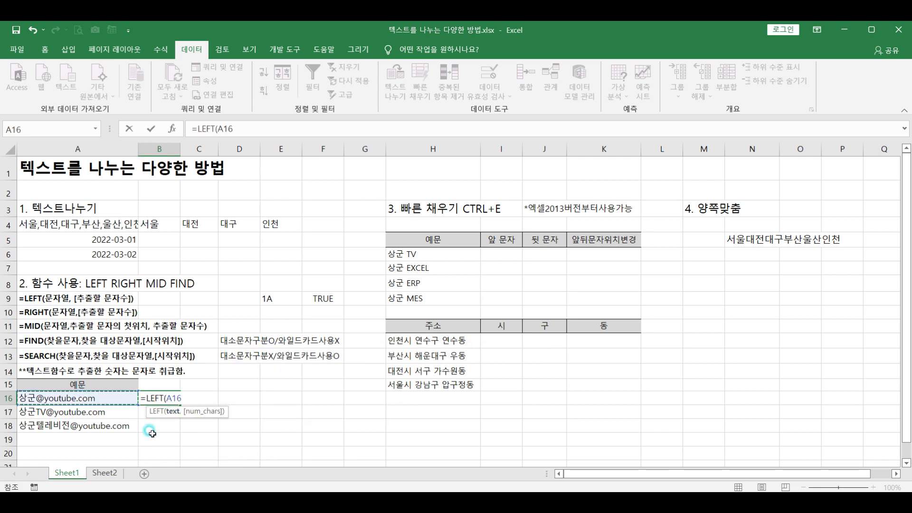
{"action": "type", "text": ","}
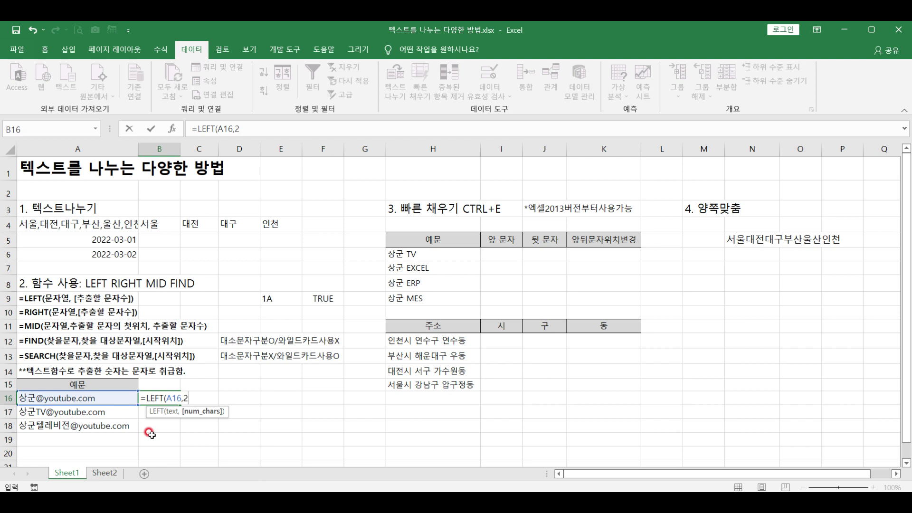
{"action": "type", "text": "2)"}
{"action": "key", "text": "Return"}
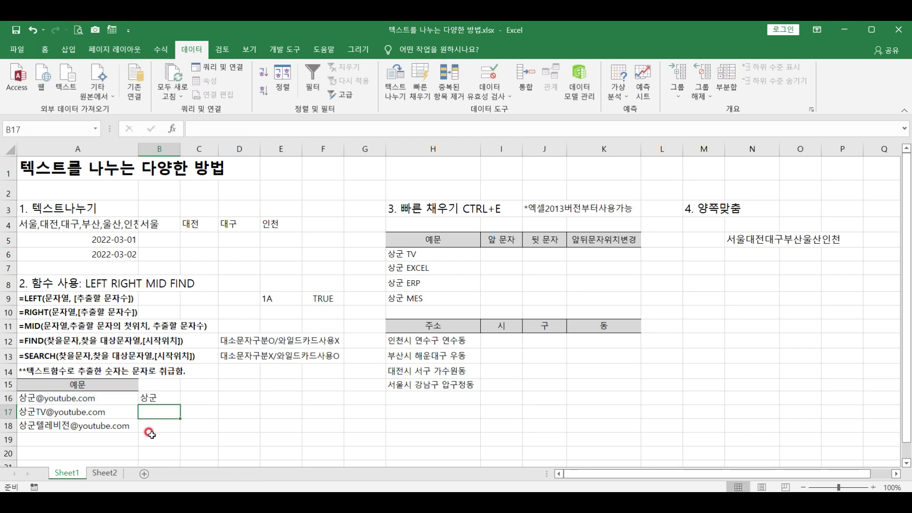
{"action": "left_click", "coordinate": [172, 404]}
{"action": "left_click_drag", "start_coordinate": [172, 405], "coordinate": [176, 428]}
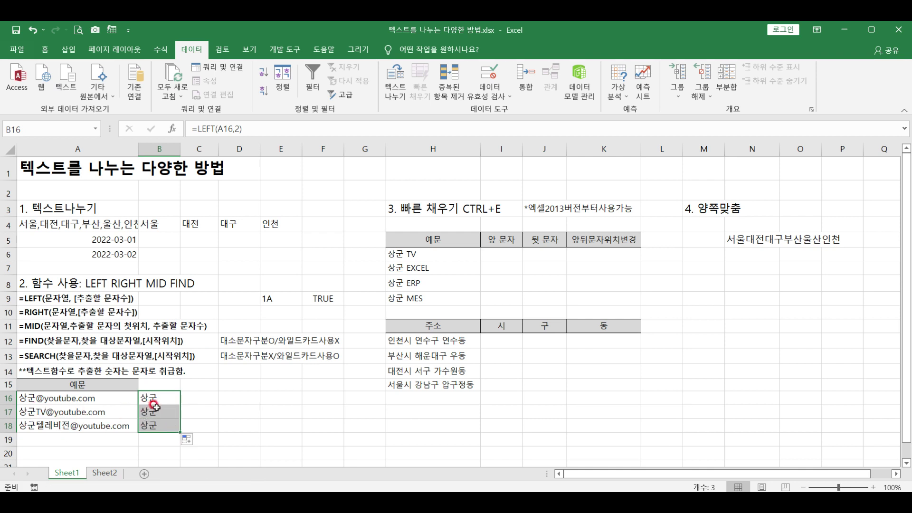
Set the number of characters LEFT extracts to 4 in B17 and 6 in B18
{"action": "left_click", "coordinate": [154, 412]}
{"action": "left_click", "coordinate": [238, 130]}
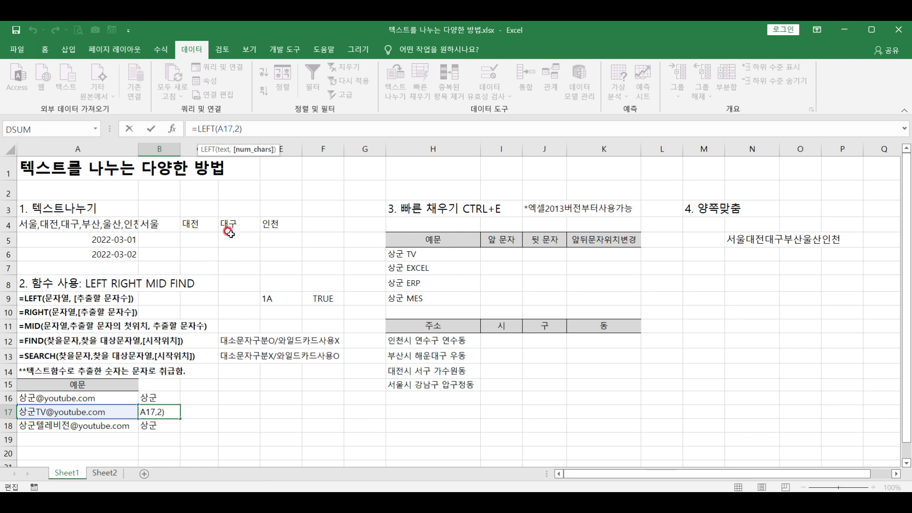
{"action": "type", "text": "4"}
{"action": "key", "text": "Return"}
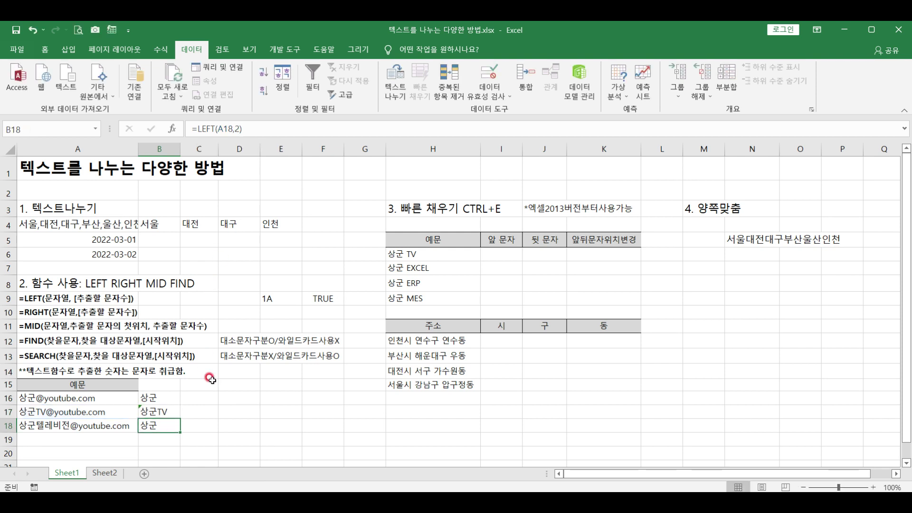
{"action": "left_click", "coordinate": [237, 130]}
{"action": "key", "text": "BackSpace"}
{"action": "type", "text": "6"}
{"action": "key", "text": "Return"}
{"action": "left_click_drag", "start_coordinate": [55, 399], "coordinate": [55, 427]}
{"action": "left_click_drag", "start_coordinate": [145, 398], "coordinate": [155, 431]}
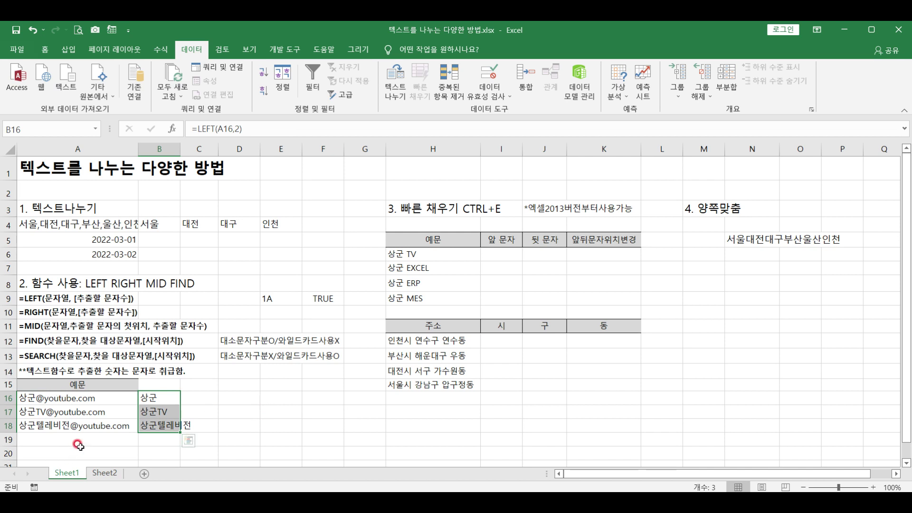
Enter =FIND("@",A16) in cell D16 to locate the position of the @ sign in the first example
{"action": "left_click", "coordinate": [242, 395]}
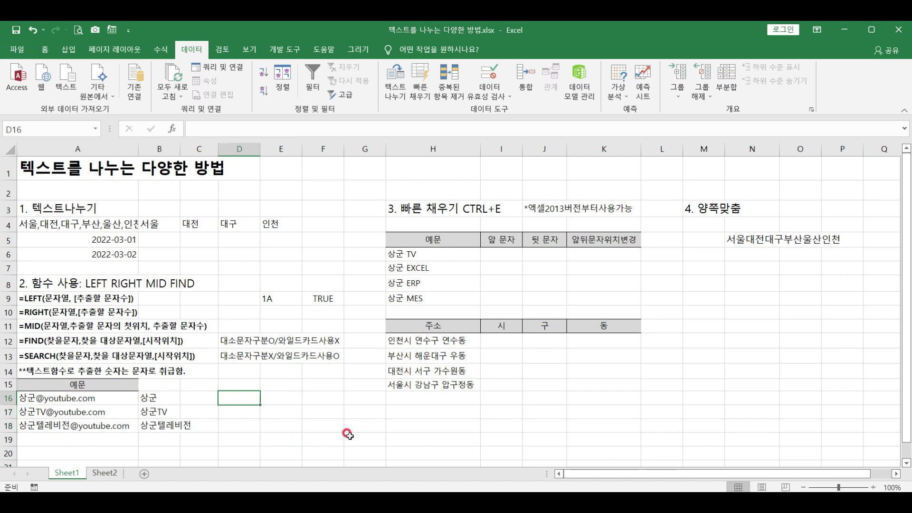
{"action": "type", "text": "=f"}
{"action": "type", "text": "i"}
{"action": "key", "text": "BackSpace"}
{"action": "type", "text": "fin"}
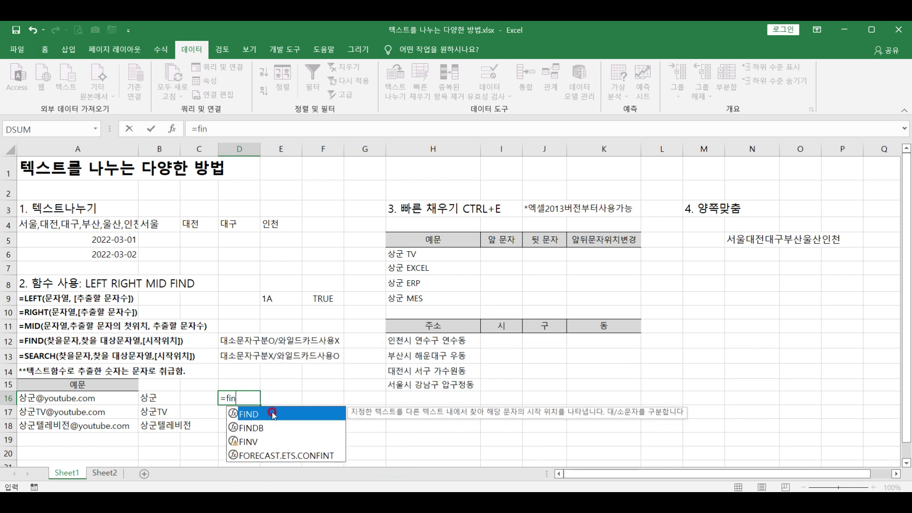
{"action": "double_click", "coordinate": [274, 416]}
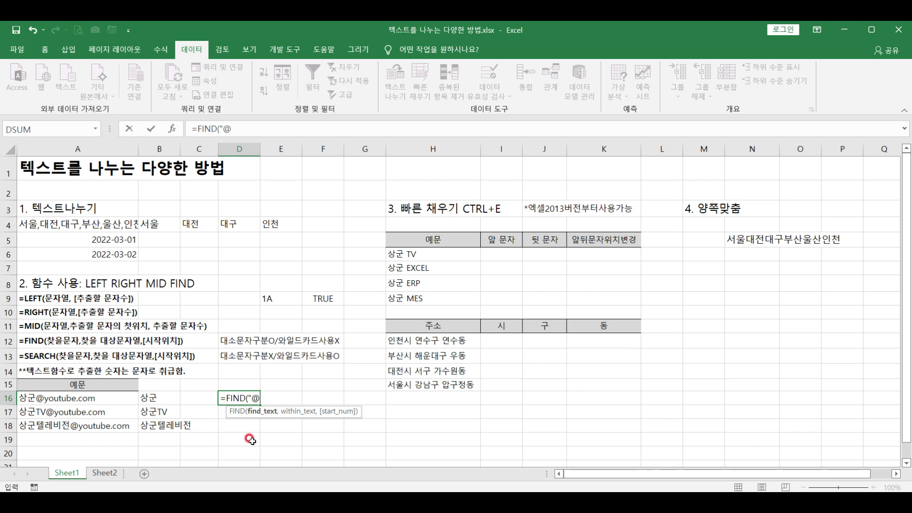
{"action": "type", "text": "\"@\","}
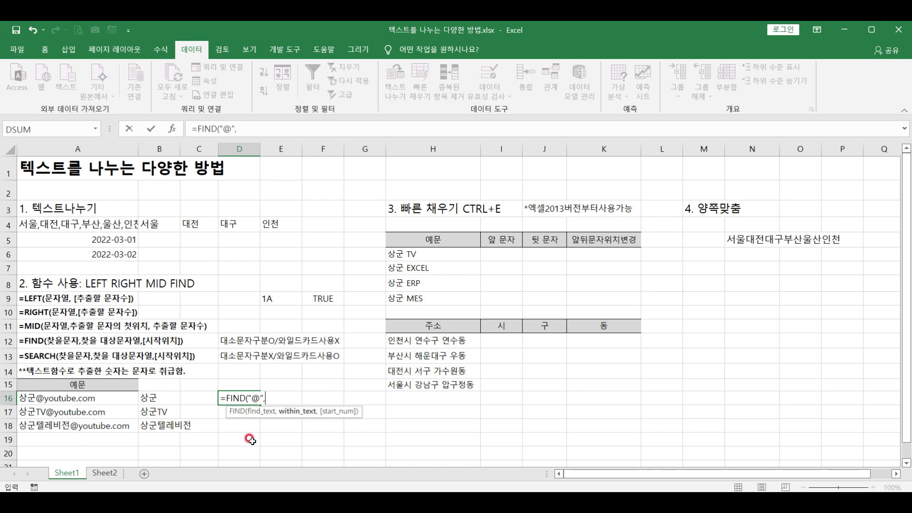
{"action": "left_click", "coordinate": [81, 399]}
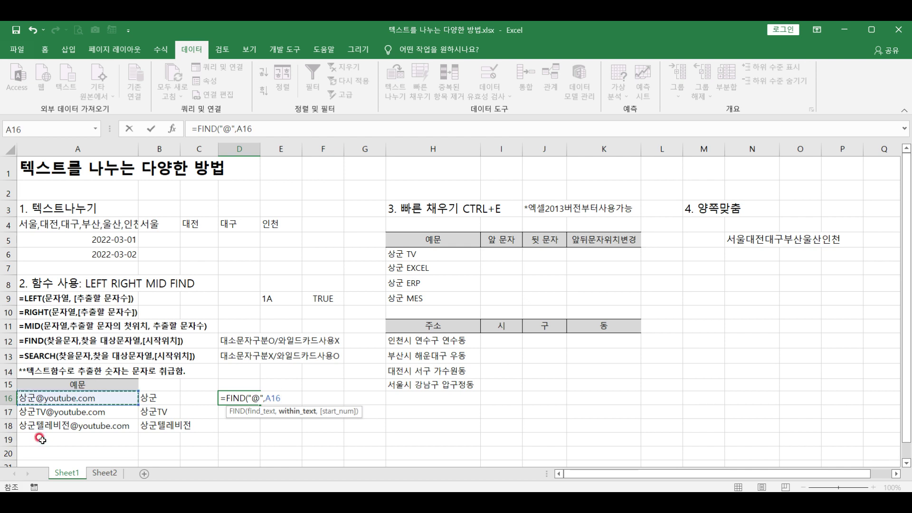
{"action": "type", "text": ")"}
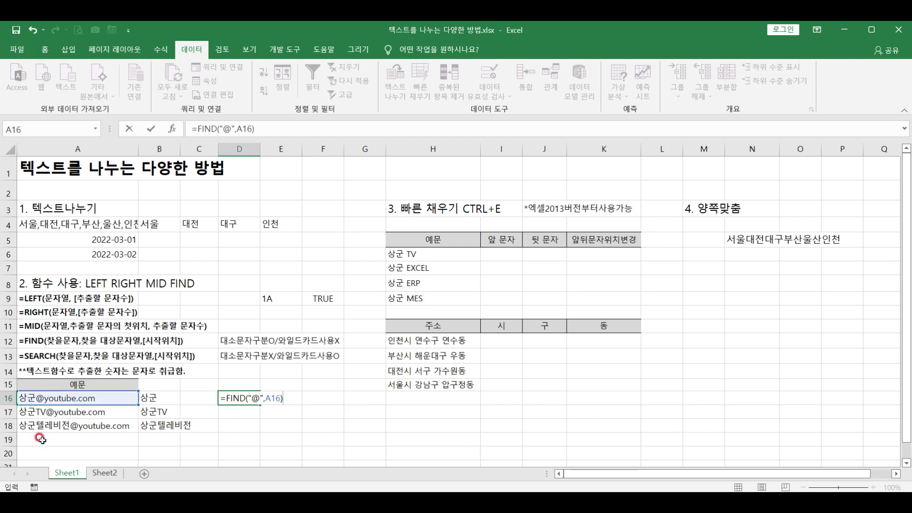
{"action": "key", "text": "ctrl+Return"}
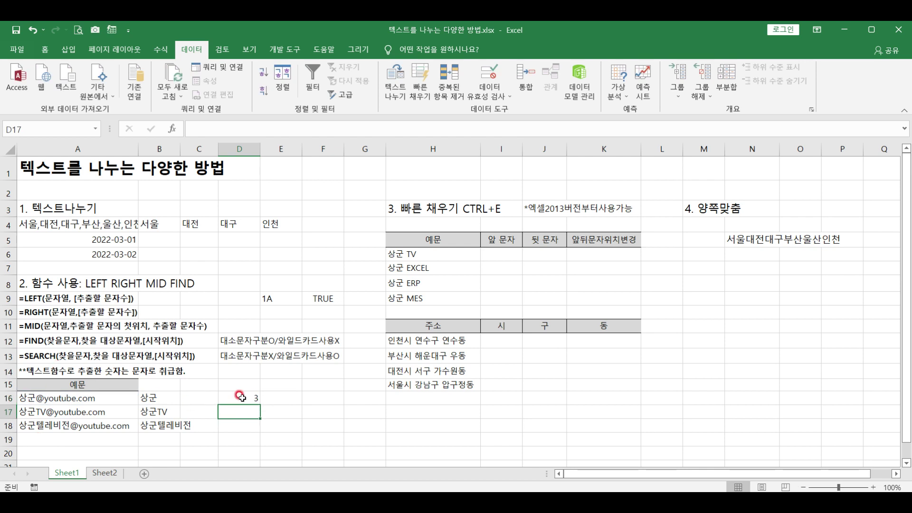
Fill the FIND formula from D16 down to D18 and compare it with the LEFT formula in B16
{"action": "left_click", "coordinate": [261, 404]}
{"action": "left_click_drag", "start_coordinate": [260, 405], "coordinate": [250, 427]}
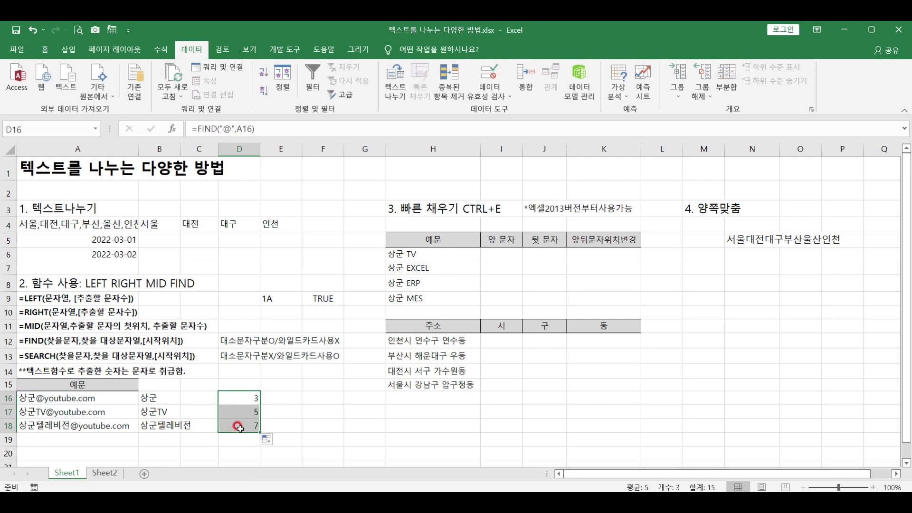
{"action": "left_click", "coordinate": [155, 398]}
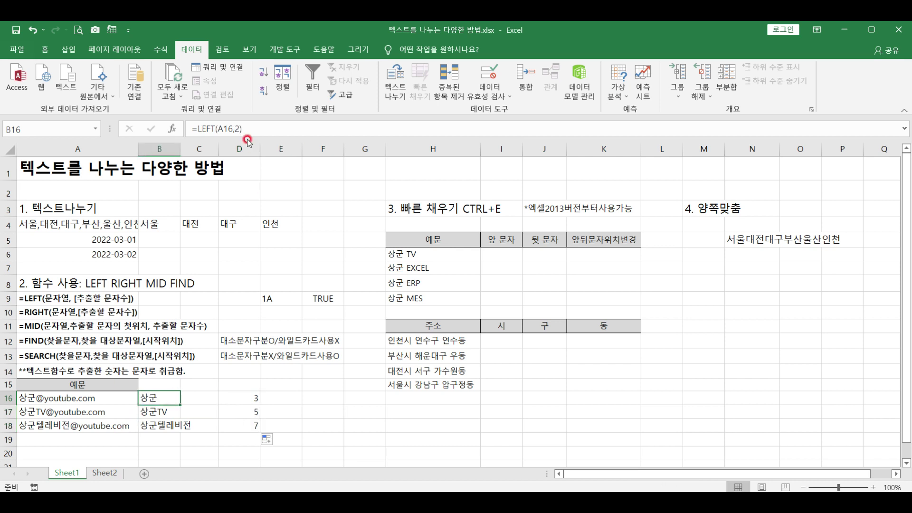
{"action": "left_click", "coordinate": [166, 417]}
{"action": "left_click_drag", "start_coordinate": [234, 397], "coordinate": [239, 424]}
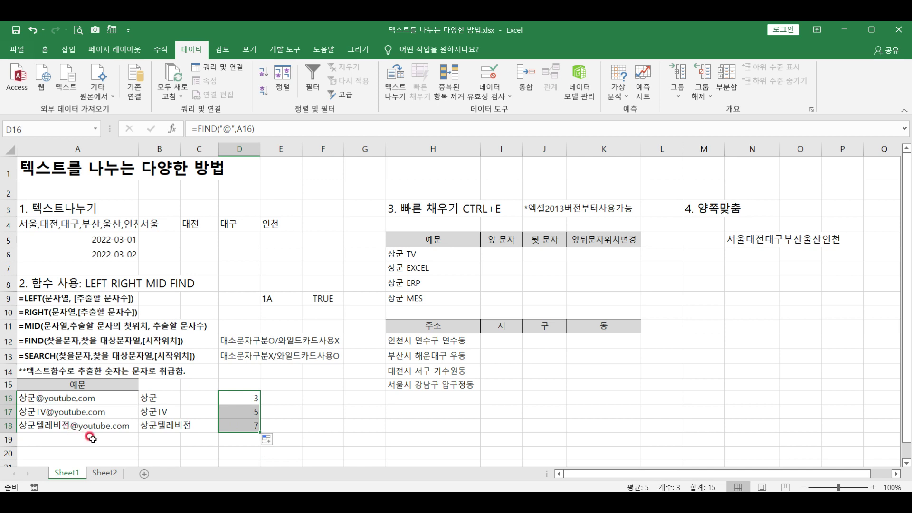
Subtract 1 in the D16 formula, making it =FIND("@",A16)-1, and fill it down to D18
{"action": "left_click", "coordinate": [239, 399]}
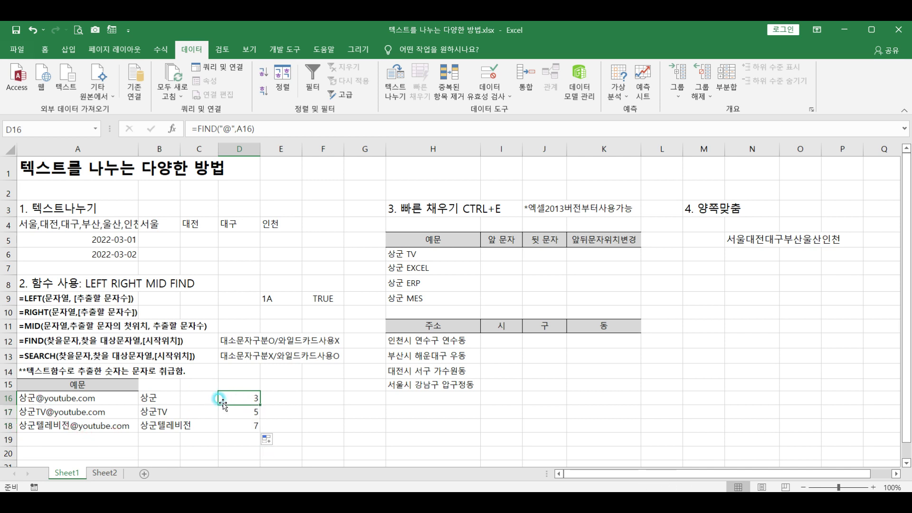
{"action": "left_click", "coordinate": [262, 129]}
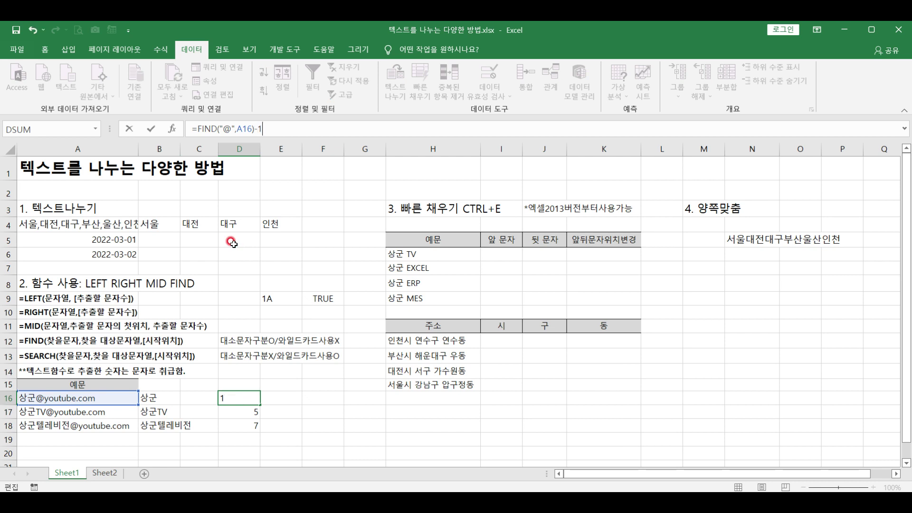
{"action": "key", "text": "ctrl+Return"}
{"action": "left_click_drag", "start_coordinate": [259, 404], "coordinate": [256, 430]}
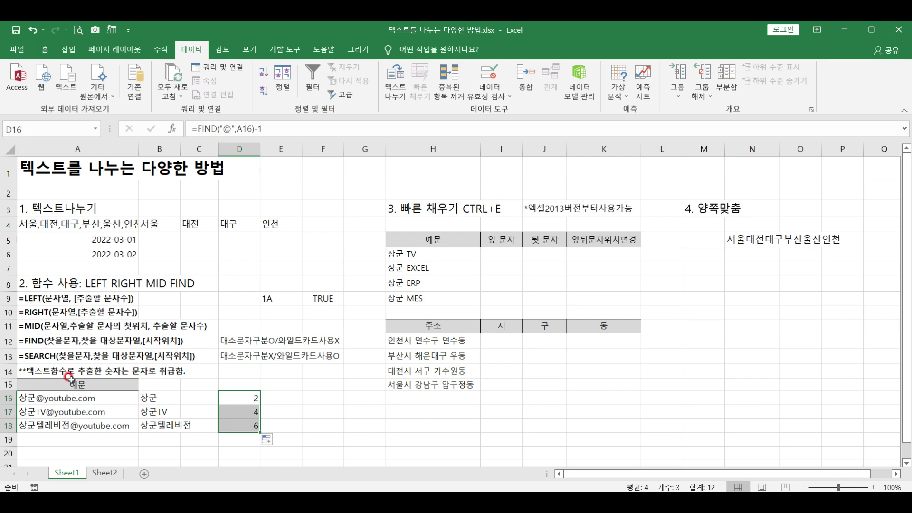
Check the FIND-based character counts in D16:D18 against the number of characters used by LEFT in B16
{"action": "left_click", "coordinate": [233, 398]}
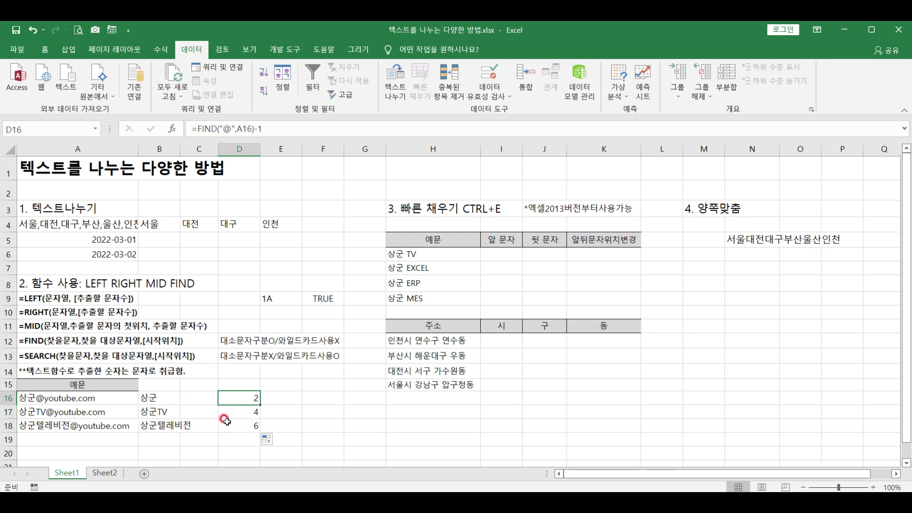
{"action": "left_click", "coordinate": [236, 413]}
{"action": "left_click", "coordinate": [239, 425]}
{"action": "left_click", "coordinate": [246, 393]}
{"action": "left_click", "coordinate": [159, 398]}
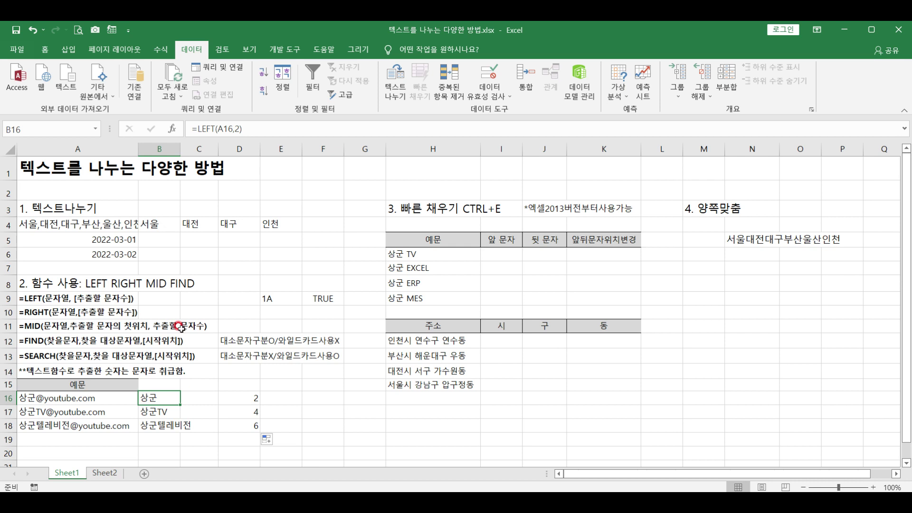
{"action": "left_click_drag", "start_coordinate": [255, 399], "coordinate": [252, 426]}
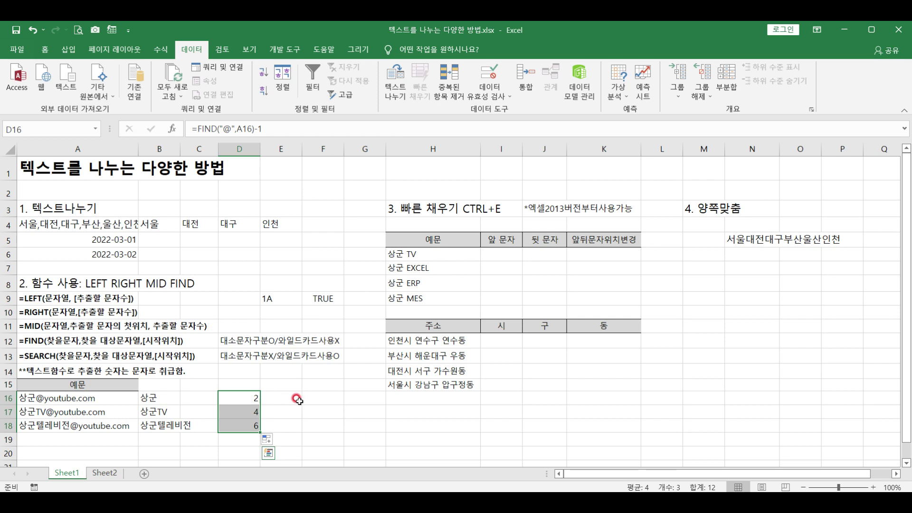
Enter =LEFT(A16,FIND("@",A16)-1) in F16 to extract the text before the @ sign
{"action": "left_click", "coordinate": [320, 400]}
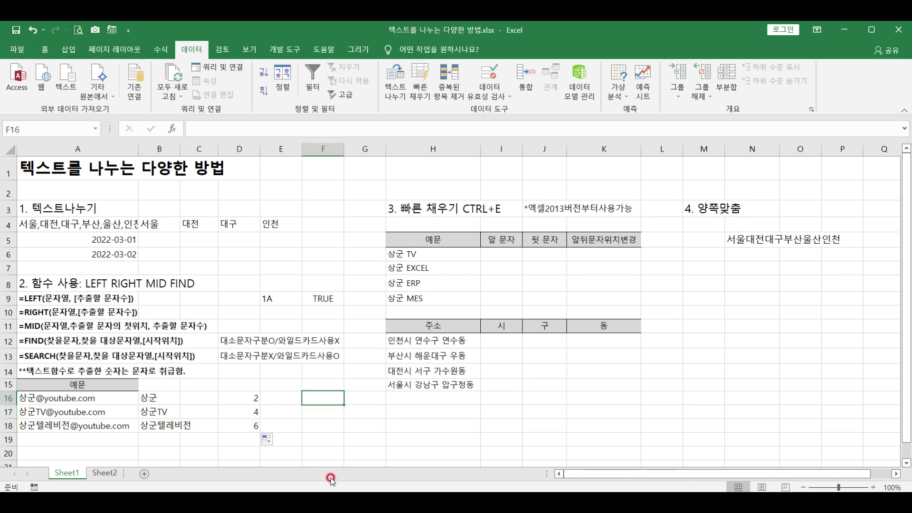
{"action": "type", "text": "=le"}
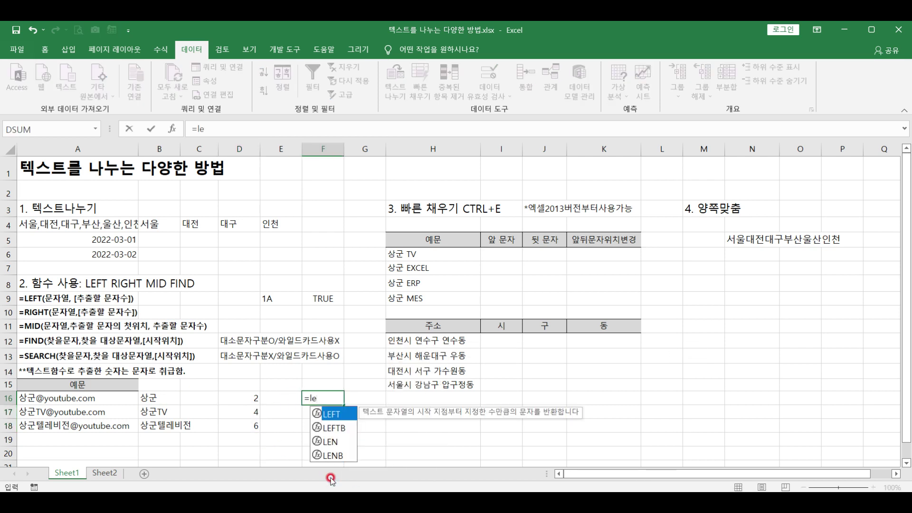
{"action": "double_click", "coordinate": [333, 414]}
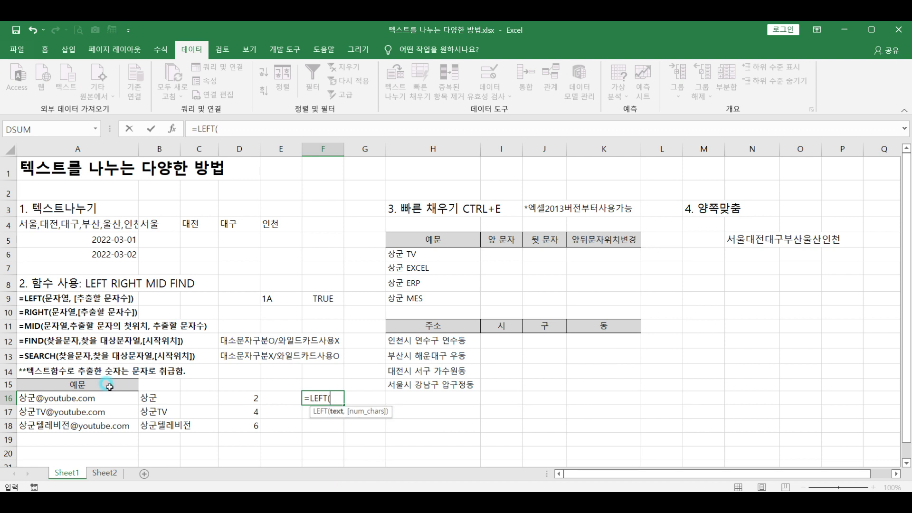
{"action": "left_click", "coordinate": [73, 398]}
{"action": "type", "text": ","}
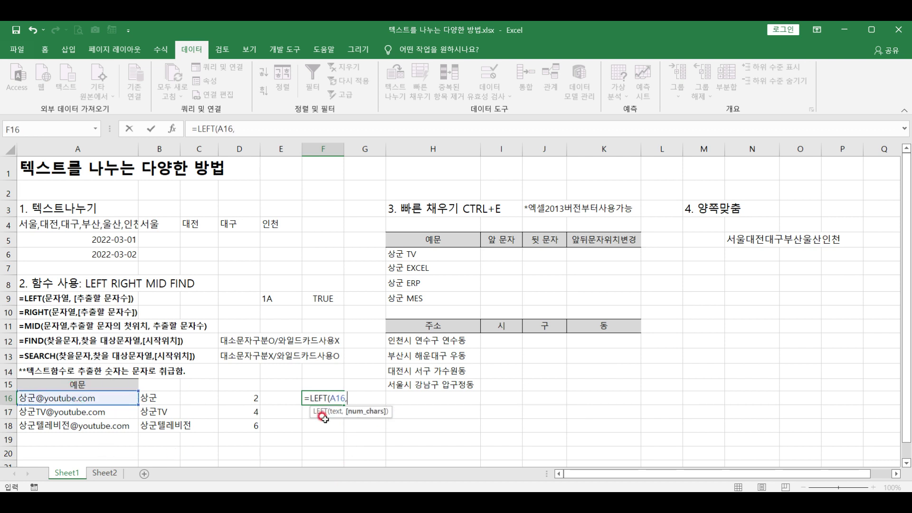
{"action": "type", "text": "fin"}
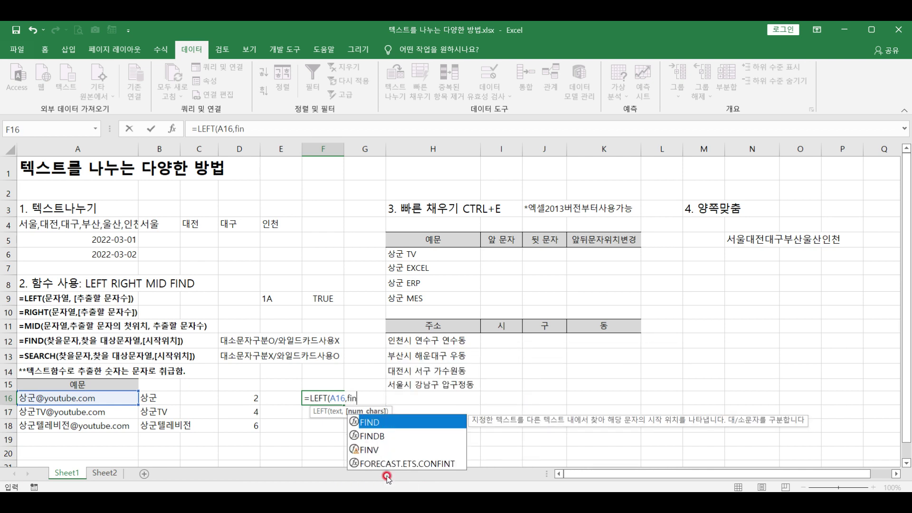
{"action": "double_click", "coordinate": [370, 423]}
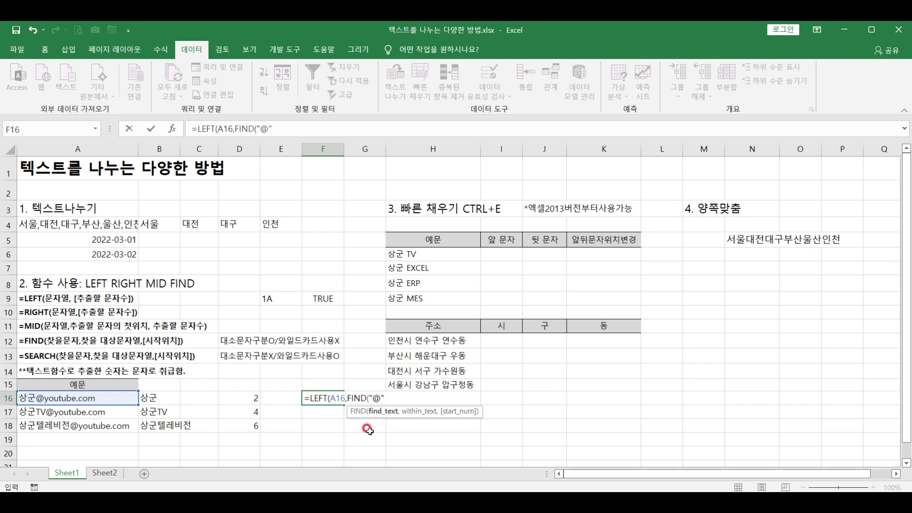
{"action": "type", "text": ","}
{"action": "left_click", "coordinate": [61, 399]}
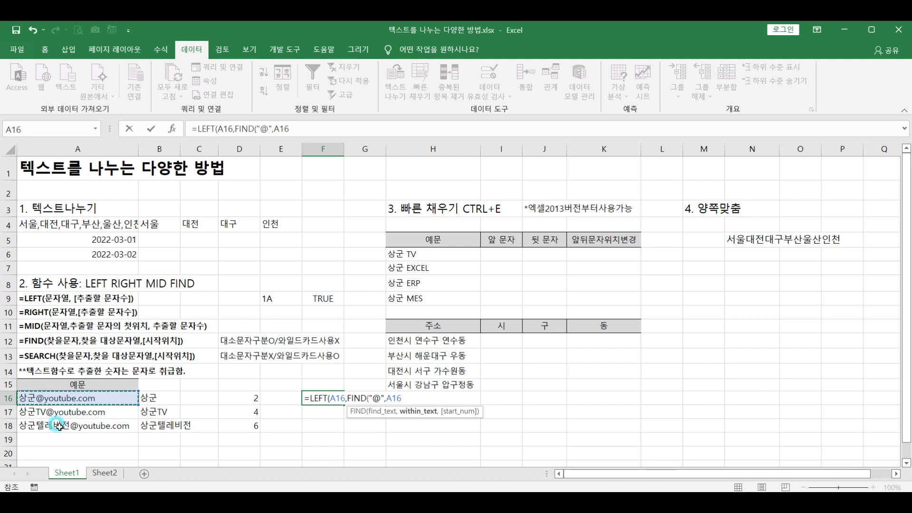
{"action": "type", "text": ")"}
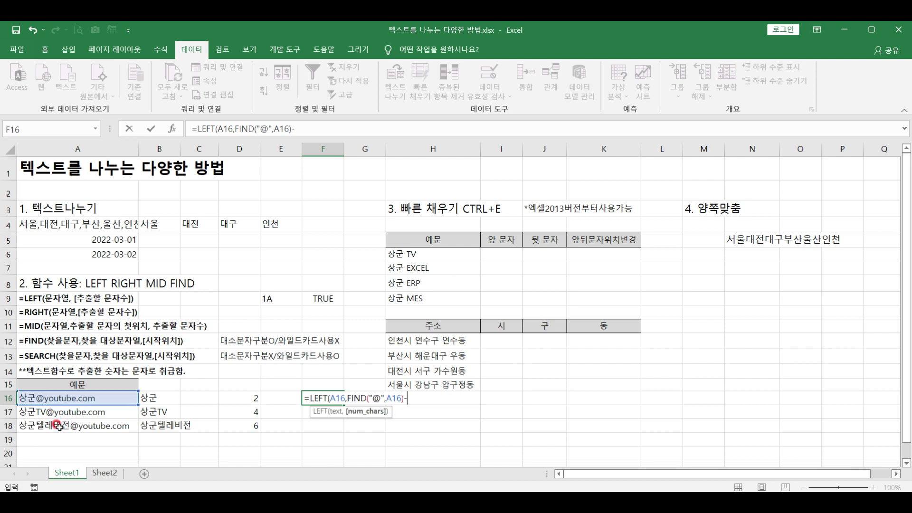
{"action": "type", "text": "-1)"}
{"action": "key", "text": "ctrl+Return"}
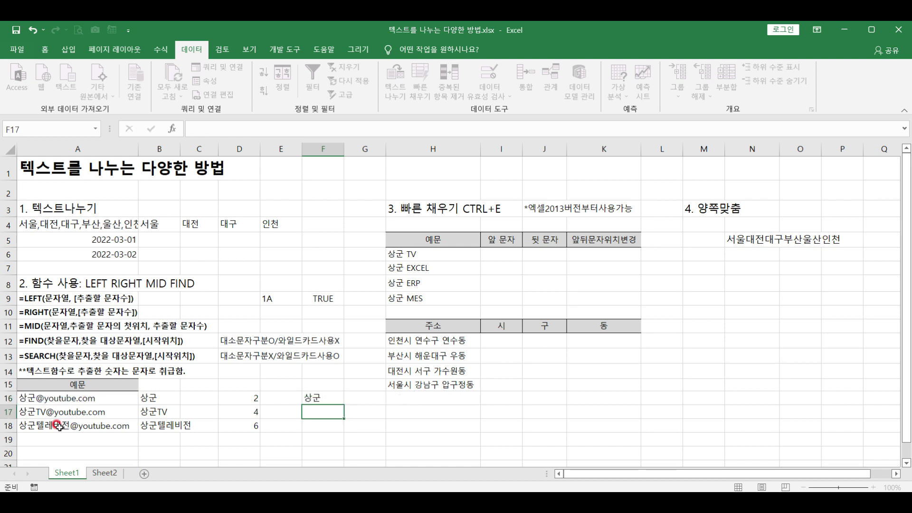
Fill the combined LEFT and FIND formula from F16 down to F18 and compare it with the formulas in column D
{"action": "double_click", "coordinate": [340, 406]}
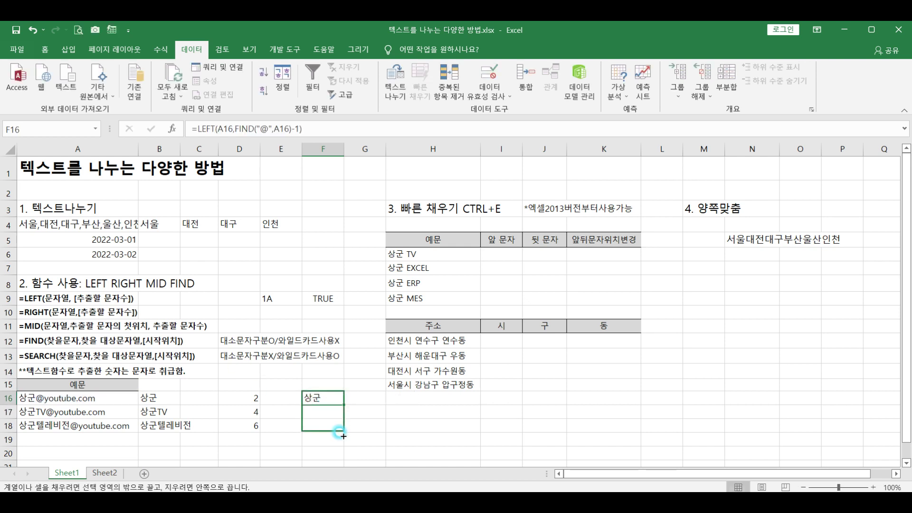
{"action": "left_click", "coordinate": [316, 425]}
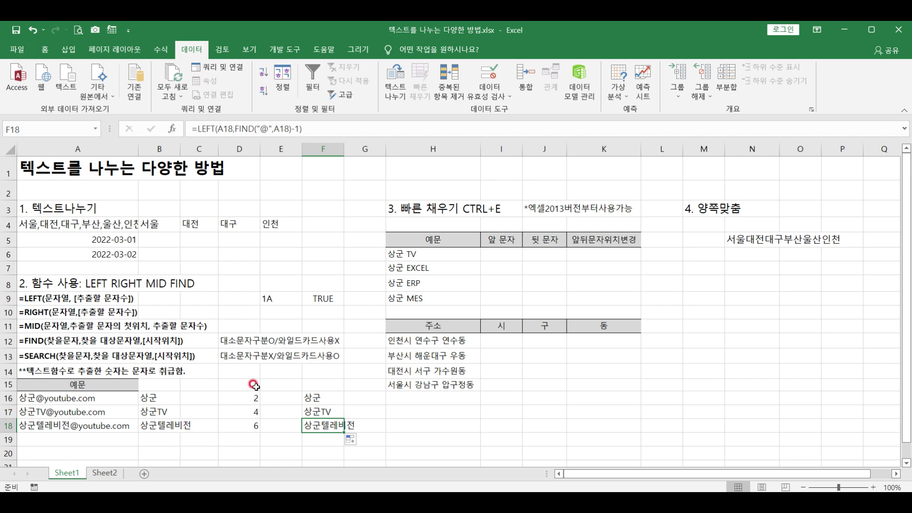
{"action": "left_click_drag", "start_coordinate": [256, 393], "coordinate": [237, 424]}
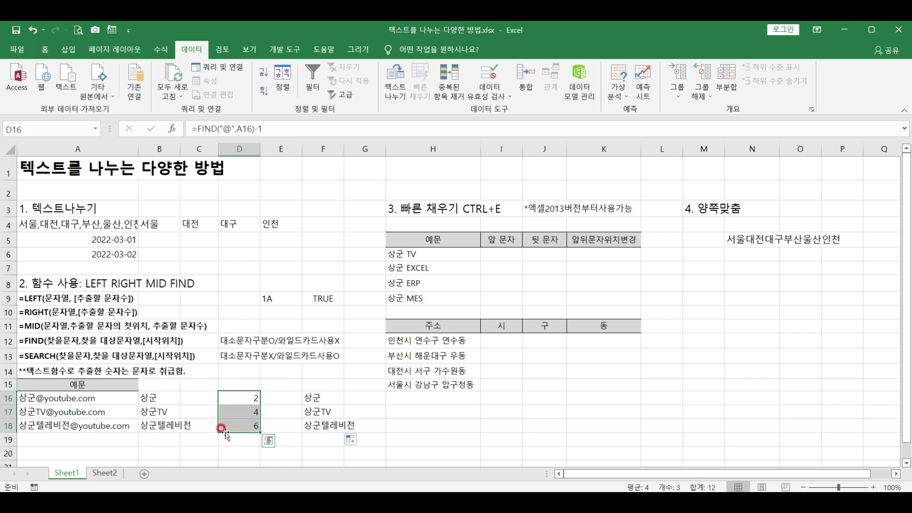
{"action": "left_click_drag", "start_coordinate": [314, 392], "coordinate": [311, 424]}
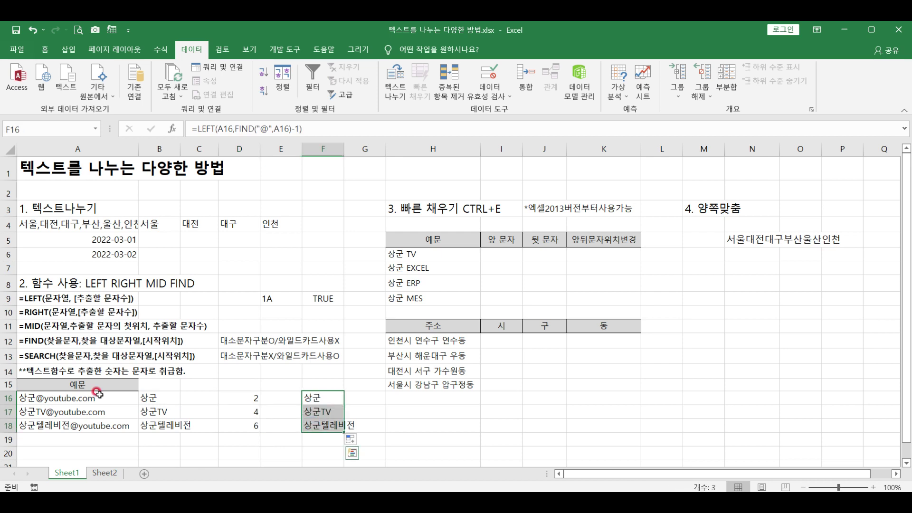
{"action": "left_click", "coordinate": [254, 398]}
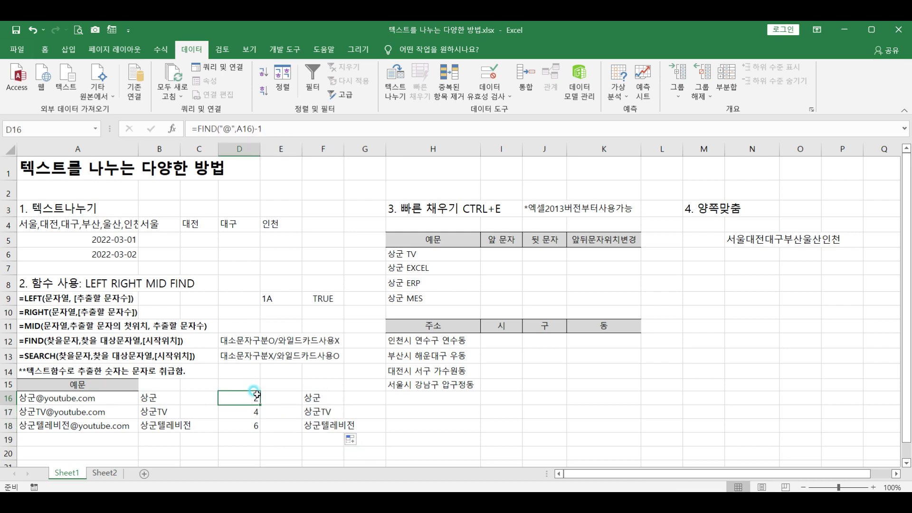
{"action": "left_click", "coordinate": [312, 397]}
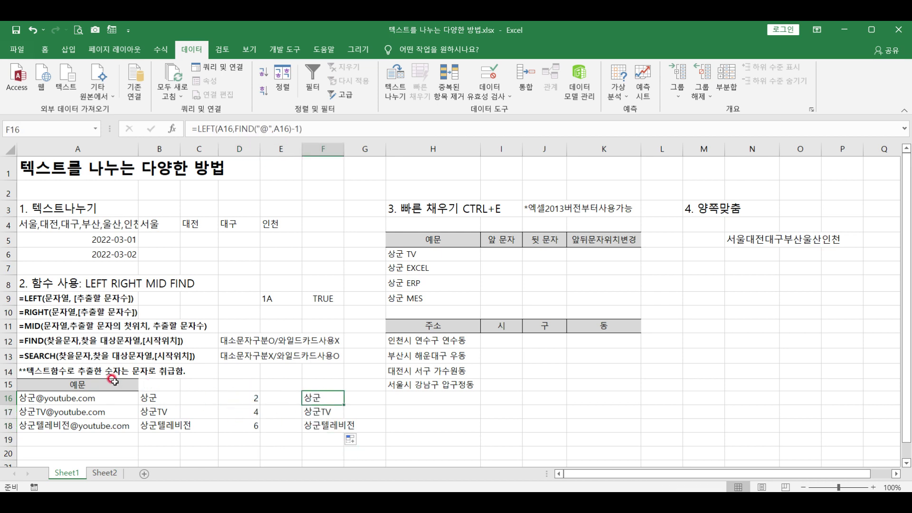
Examine where the Flash Fill command is offered among the data tools and the fill options
{"action": "left_click", "coordinate": [392, 208]}
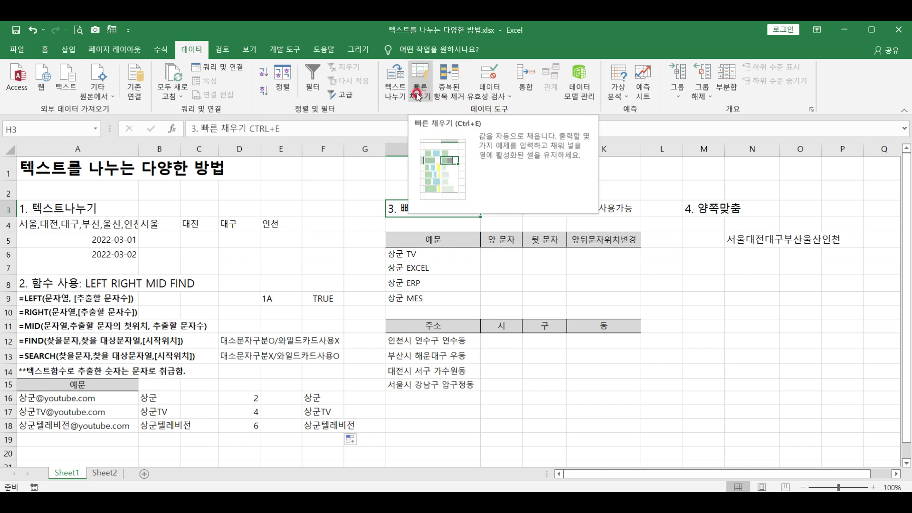
{"action": "left_click", "coordinate": [45, 49]}
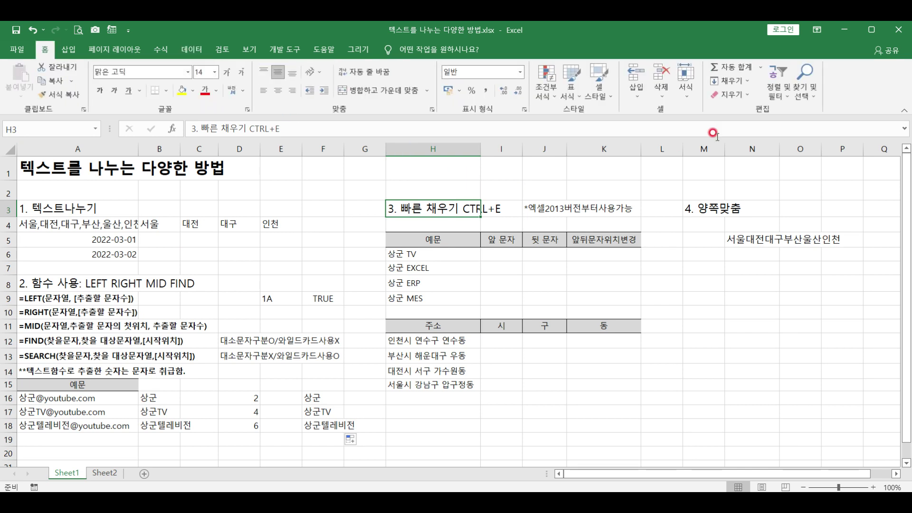
{"action": "left_click", "coordinate": [749, 81]}
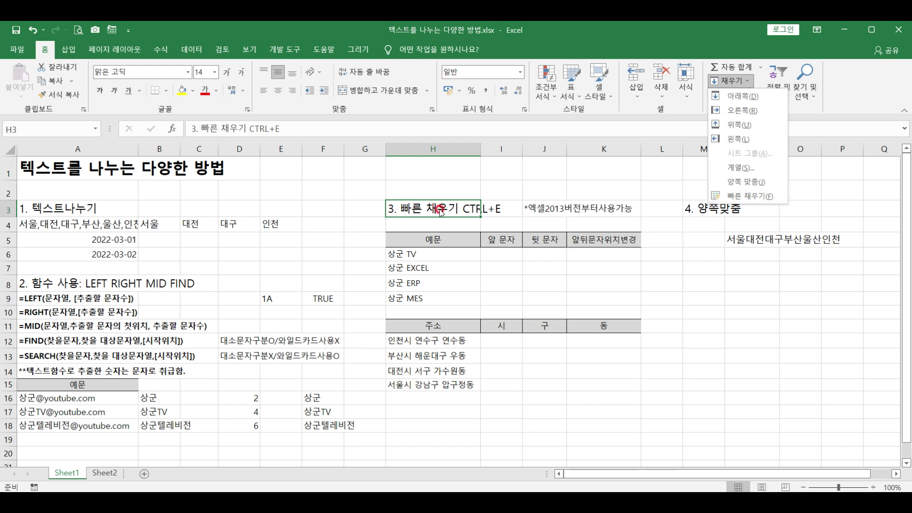
{"action": "left_click", "coordinate": [504, 262]}
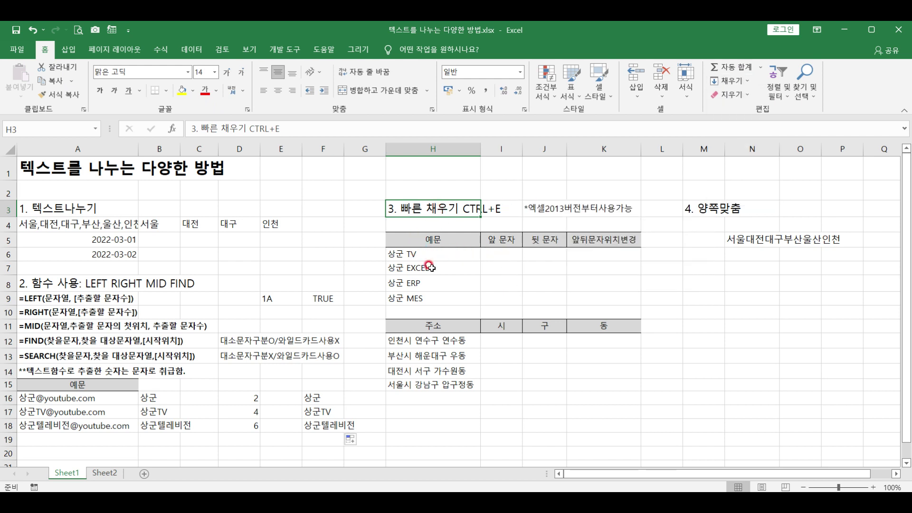
Enter 상군 in I6 as the example and use Flash Fill to complete the 앞 문자 column down to I9
{"action": "left_click", "coordinate": [490, 255]}
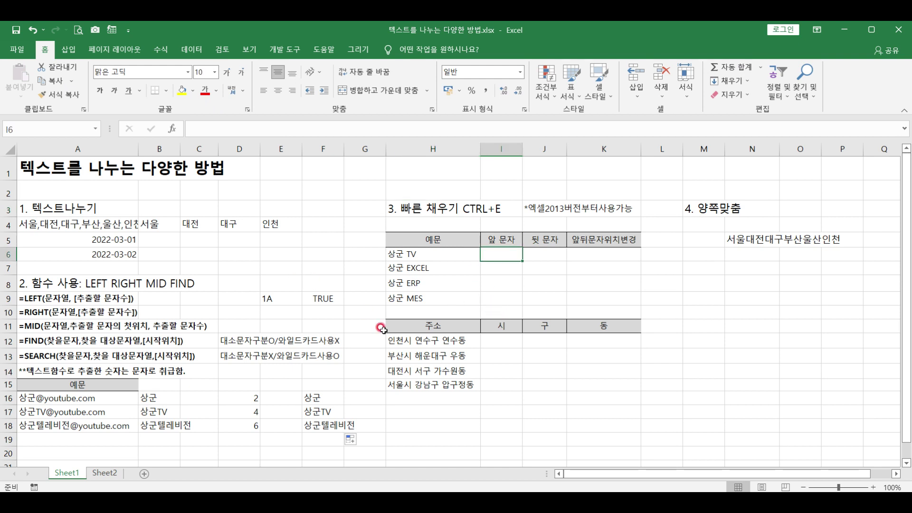
{"action": "type", "text": "tk"}
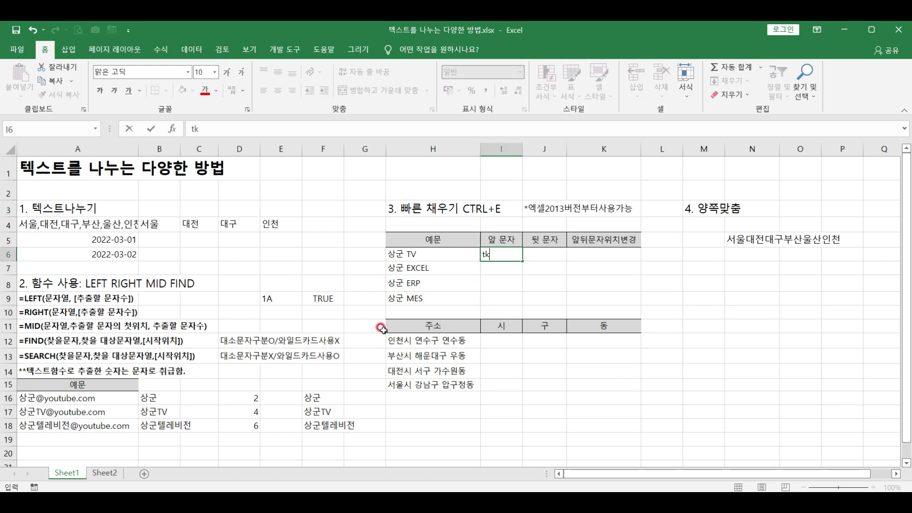
{"action": "type", "text": "상군"}
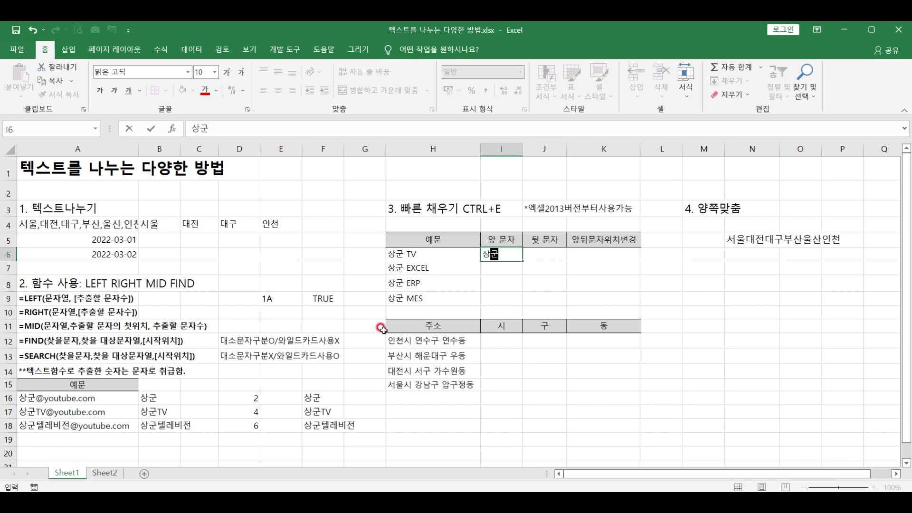
{"action": "key", "text": "Return"}
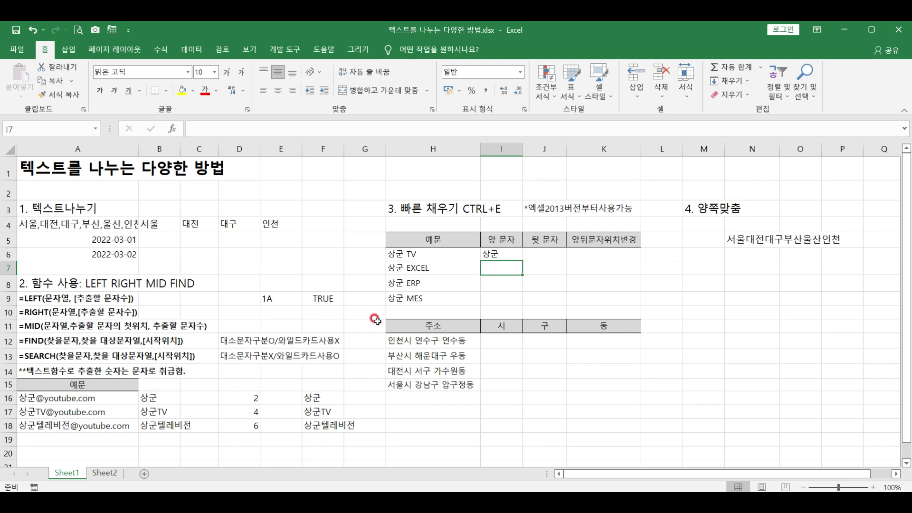
{"action": "key", "text": "ctrl+e"}
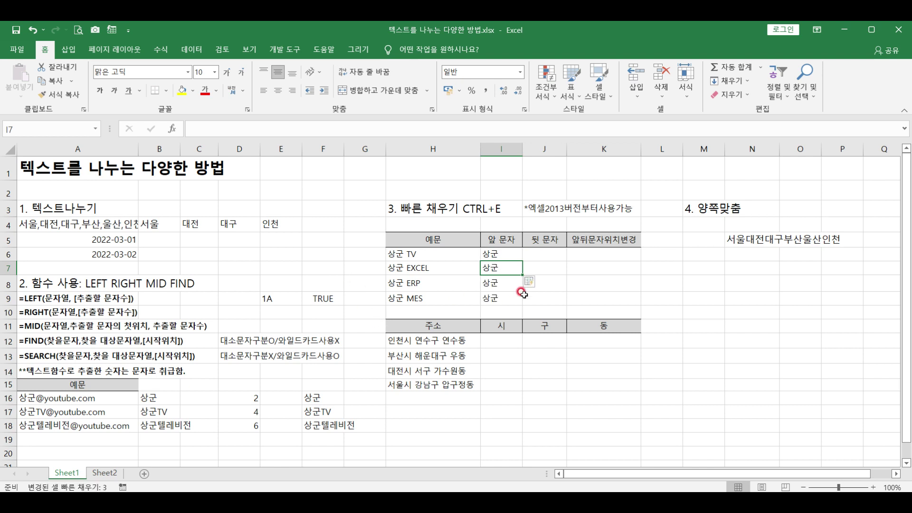
Enter TV in J6 as the example and use Flash Fill to complete the 뒷 문자 column down to J9
{"action": "left_click", "coordinate": [548, 252]}
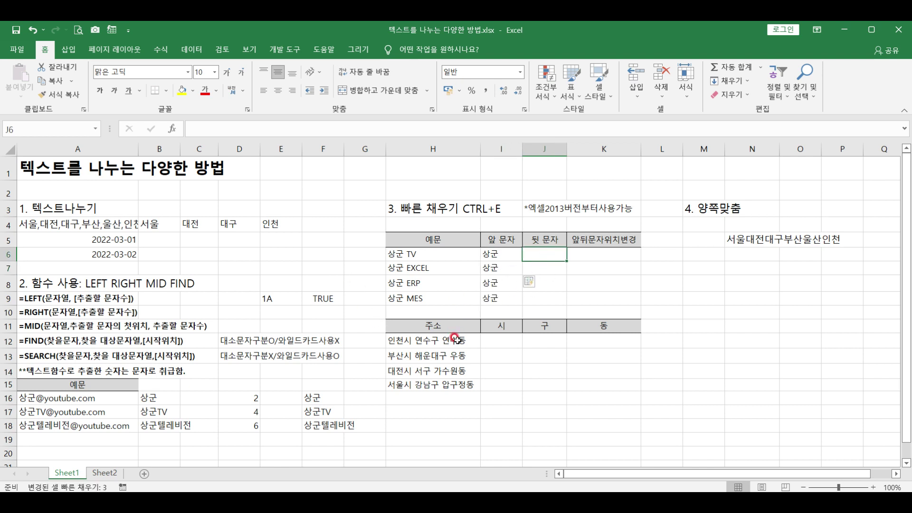
{"action": "type", "text": "TV"}
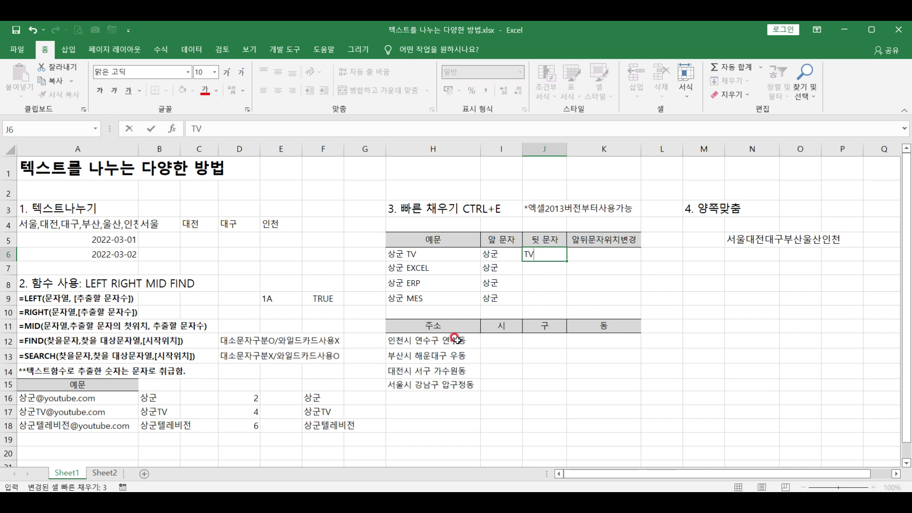
{"action": "key", "text": "Return"}
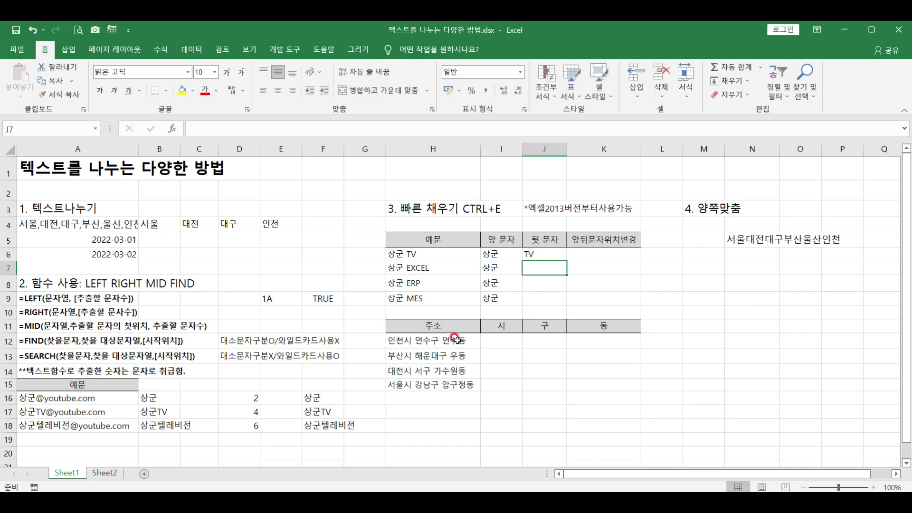
{"action": "key", "text": "ctrl+e"}
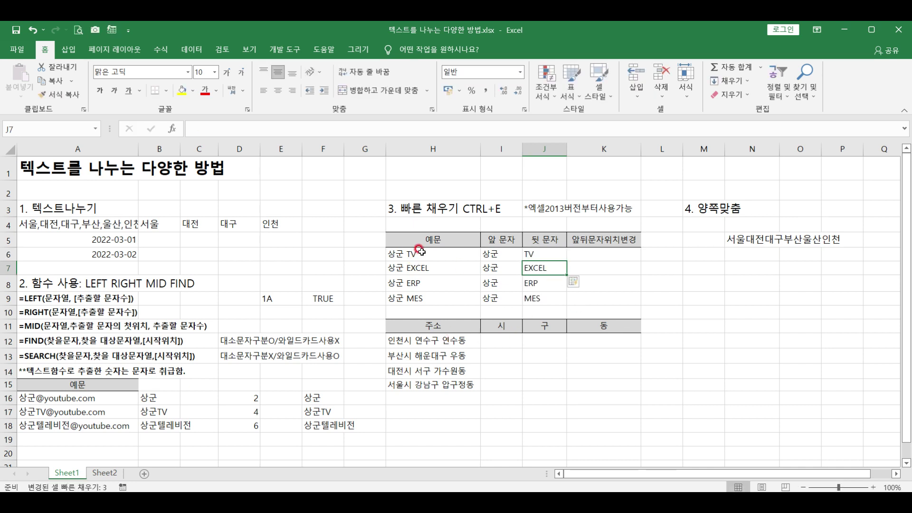
Enter TV 상군 in K6 as the swapped-order example and use Flash Fill to complete the 앞뒤문자위치변경 column down to K9
{"action": "left_click", "coordinate": [612, 254]}
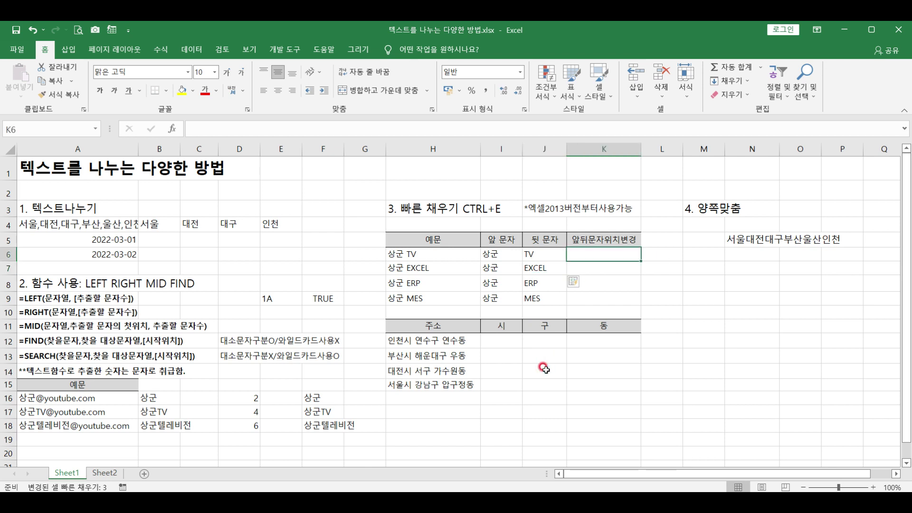
{"action": "type", "text": "t"}
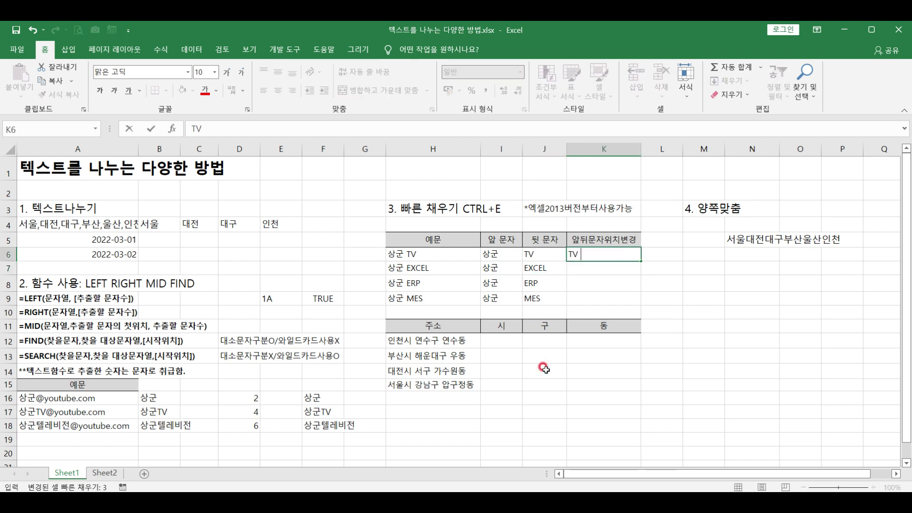
{"action": "type", "text": "V 상ㄱ"}
{"action": "key", "text": "Return"}
{"action": "key", "text": "ctrl+e"}
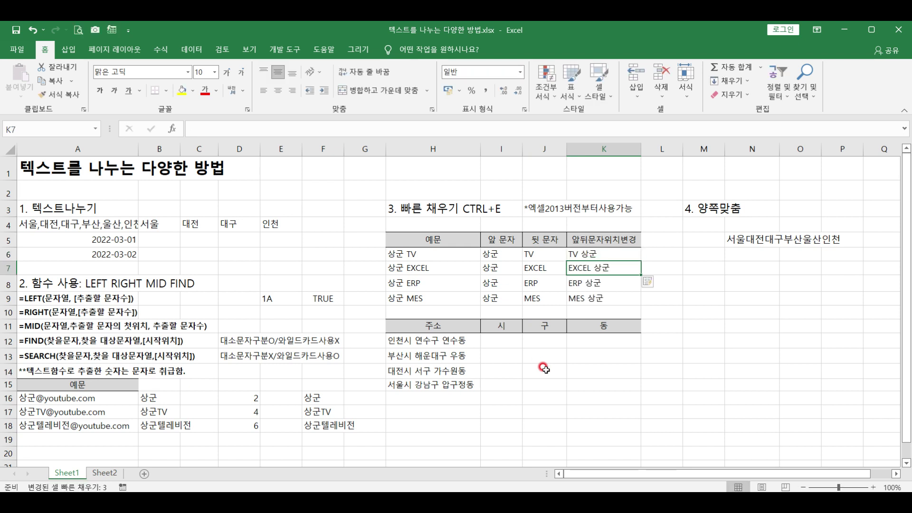
Review the Flash Fill example table in H5:K9 and the address table with its 시, 구 and 동 columns
{"action": "left_click_drag", "start_coordinate": [426, 243], "coordinate": [632, 299]}
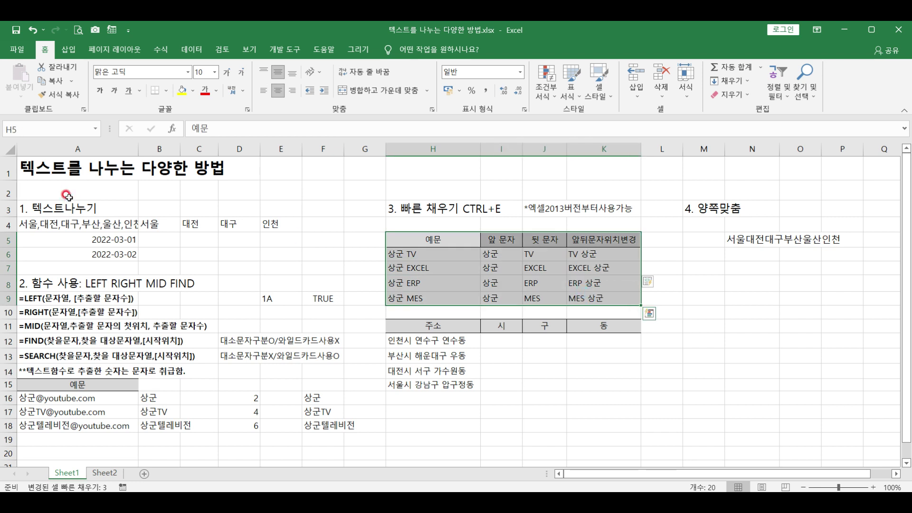
{"action": "left_click_drag", "start_coordinate": [433, 326], "coordinate": [442, 386]}
{"action": "left_click", "coordinate": [504, 340]}
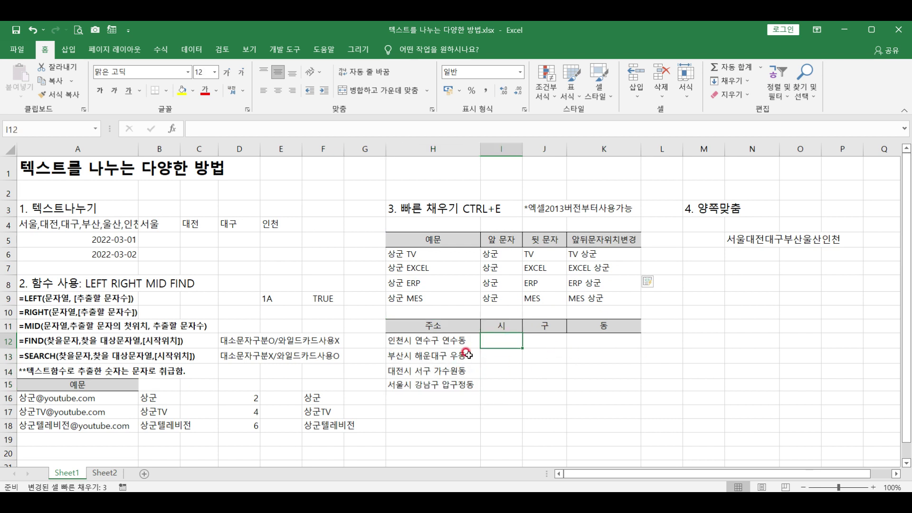
{"action": "left_click", "coordinate": [505, 358]}
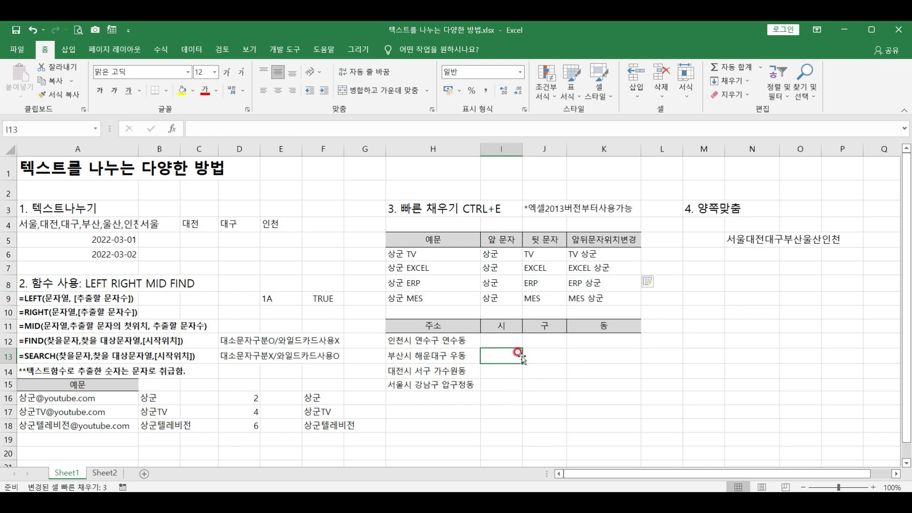
{"action": "left_click", "coordinate": [545, 340]}
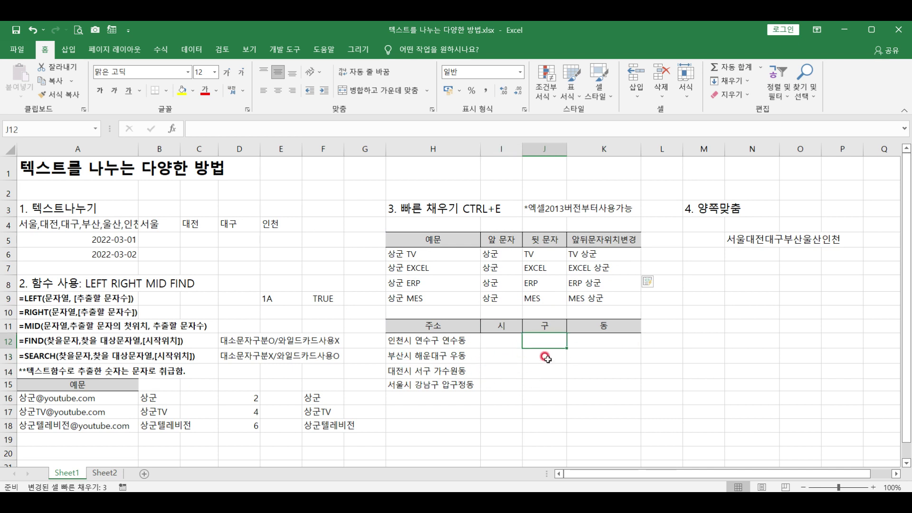
{"action": "left_click", "coordinate": [603, 341]}
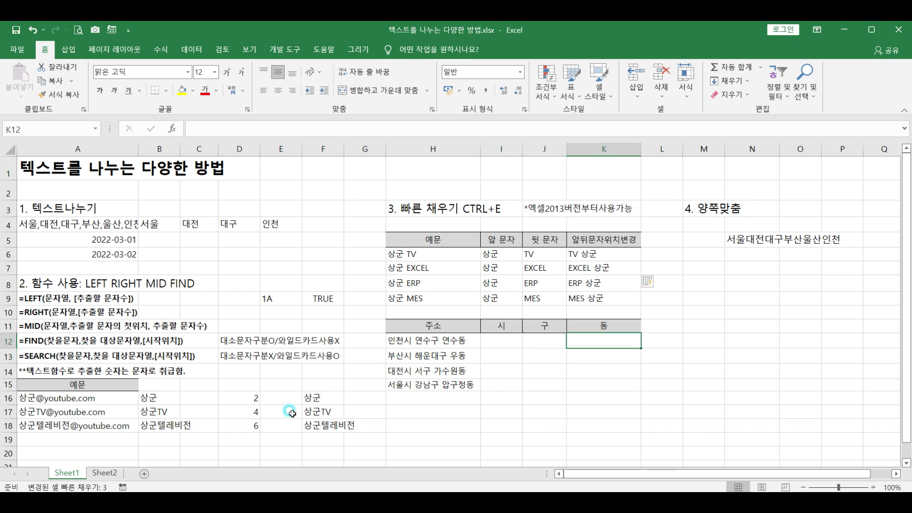
{"action": "left_click", "coordinate": [620, 360]}
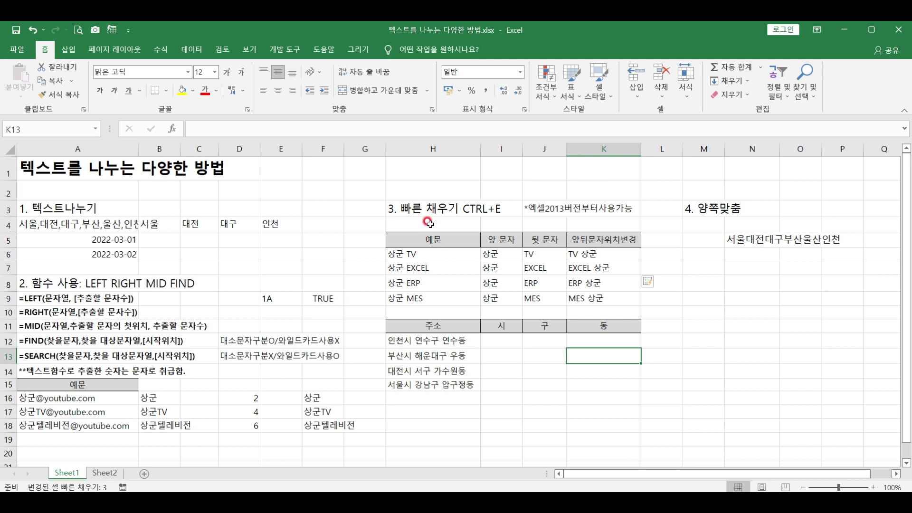
{"action": "left_click", "coordinate": [530, 342]}
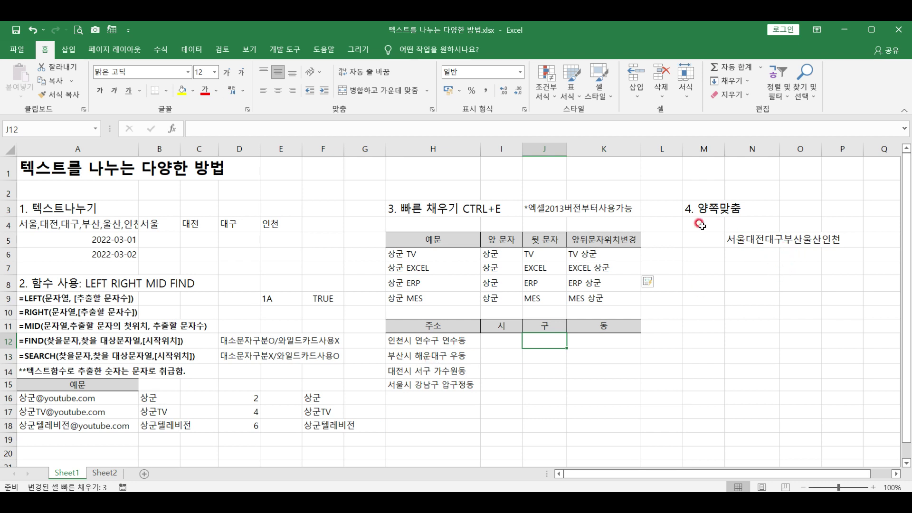
Narrow column N to the width of the first two characters of the city text in N5
{"action": "left_click", "coordinate": [742, 240]}
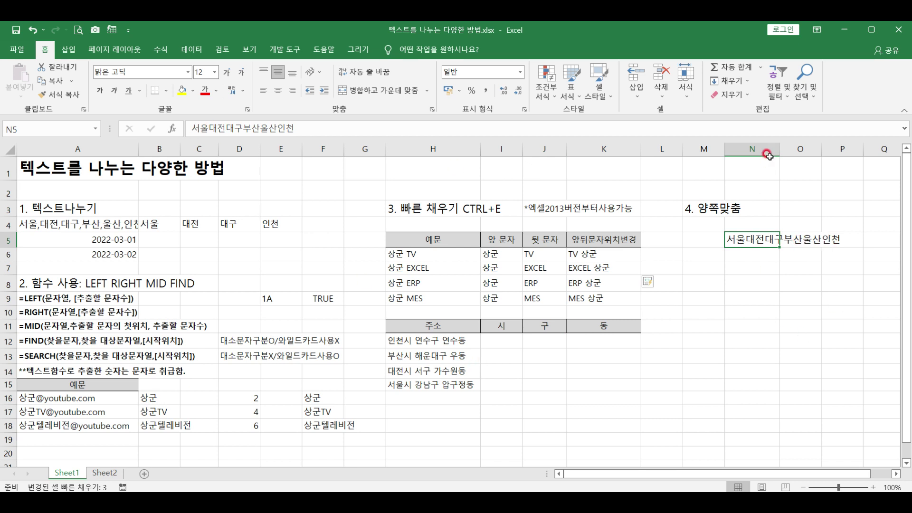
{"action": "left_click_drag", "start_coordinate": [779, 149], "coordinate": [746, 149]}
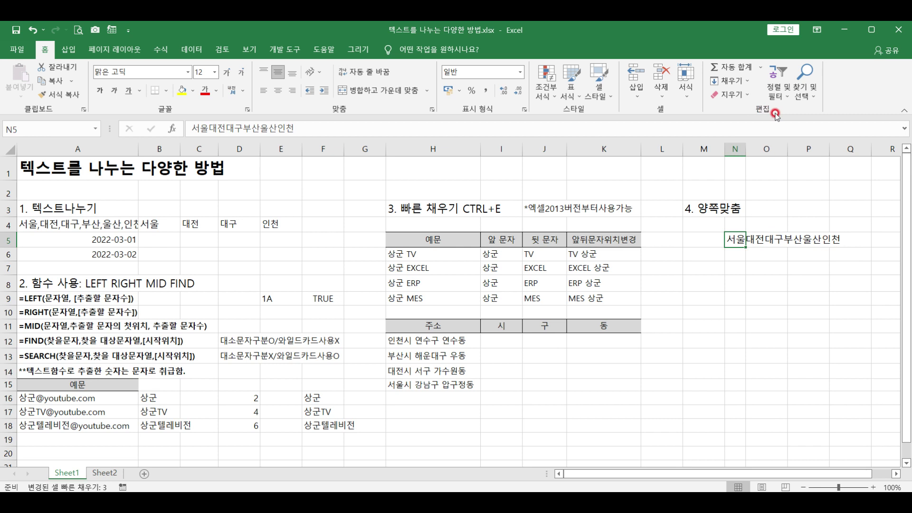
Try Fill Justify on N5 alone, allowing the text to extend below the selection, and undo it
{"action": "left_click", "coordinate": [748, 86]}
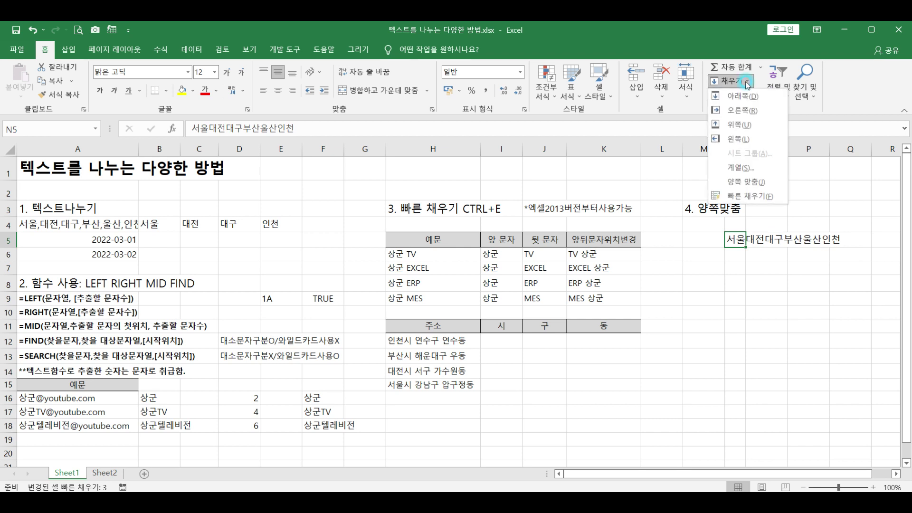
{"action": "left_click", "coordinate": [736, 182]}
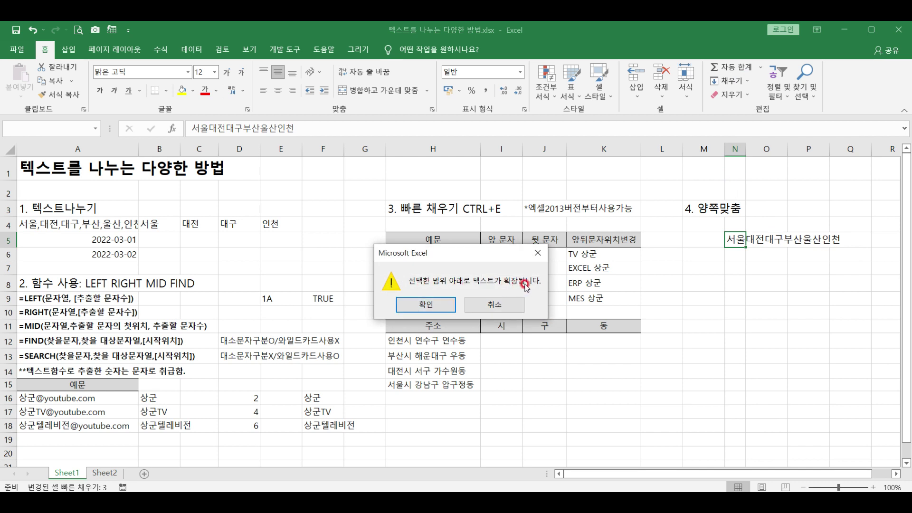
{"action": "left_click", "coordinate": [430, 308]}
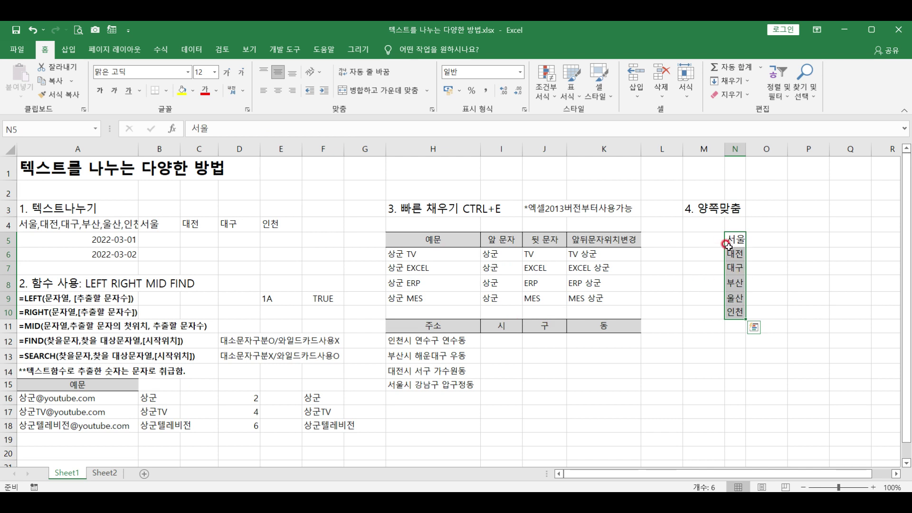
{"action": "left_click_drag", "start_coordinate": [737, 255], "coordinate": [735, 312]}
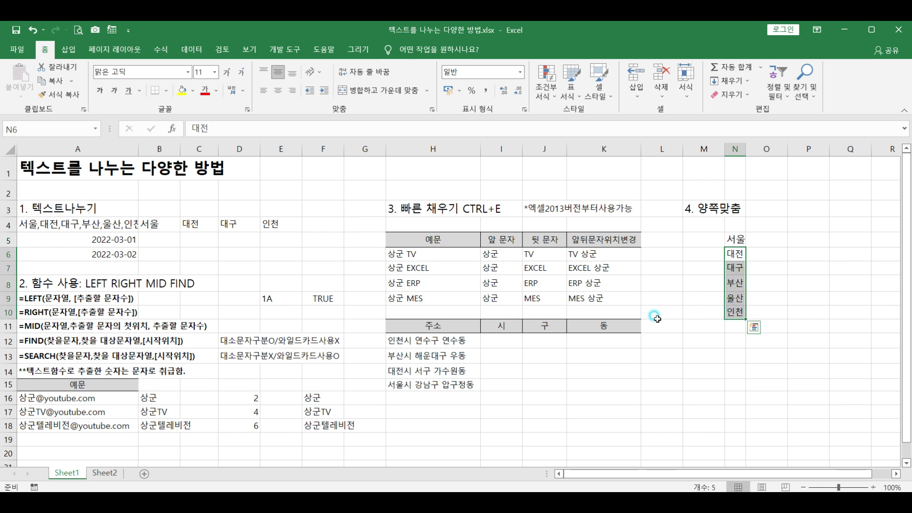
{"action": "left_click", "coordinate": [663, 302]}
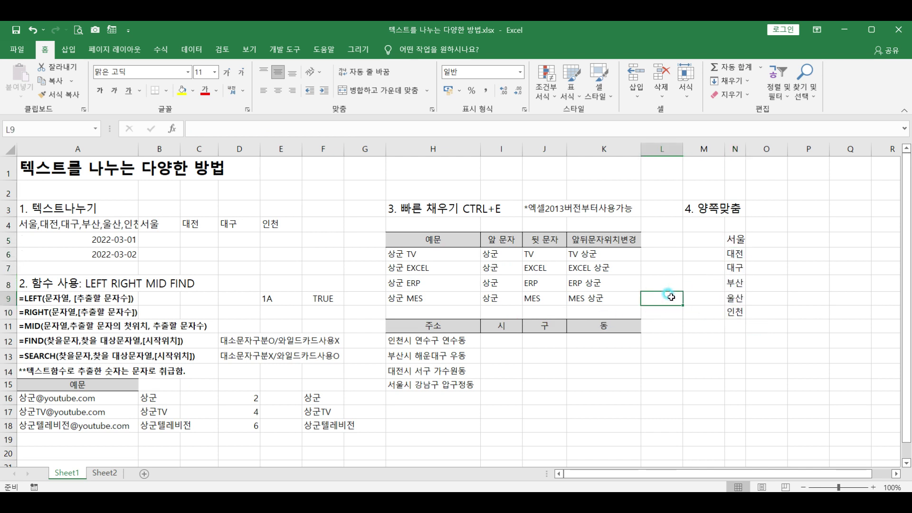
{"action": "key", "text": "ctrl+z"}
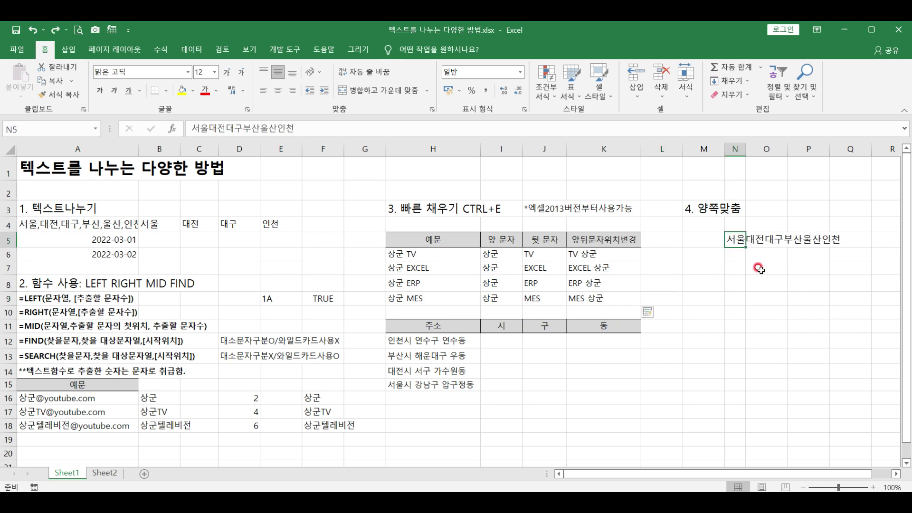
Apply Fill Justify to the range N5:N11 to split the joined city names into separate cells down column N
{"action": "left_click_drag", "start_coordinate": [735, 257], "coordinate": [730, 319]}
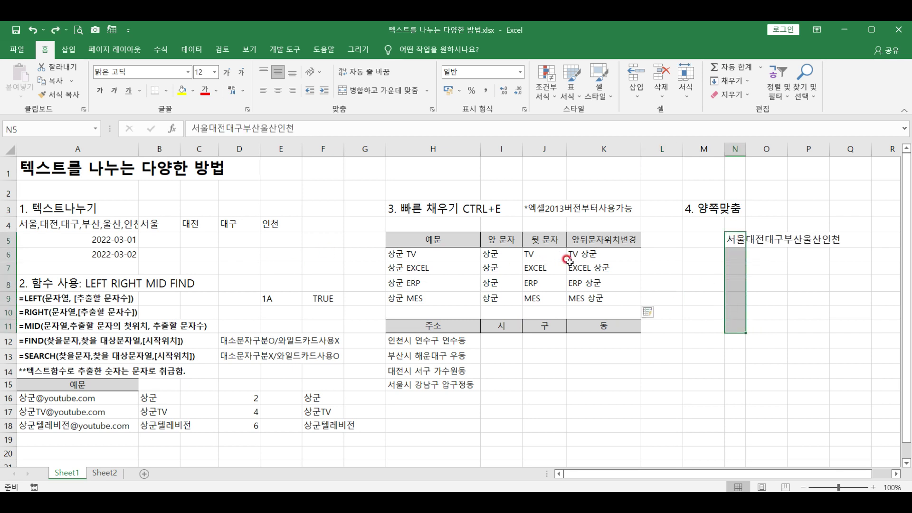
{"action": "left_click", "coordinate": [747, 85]}
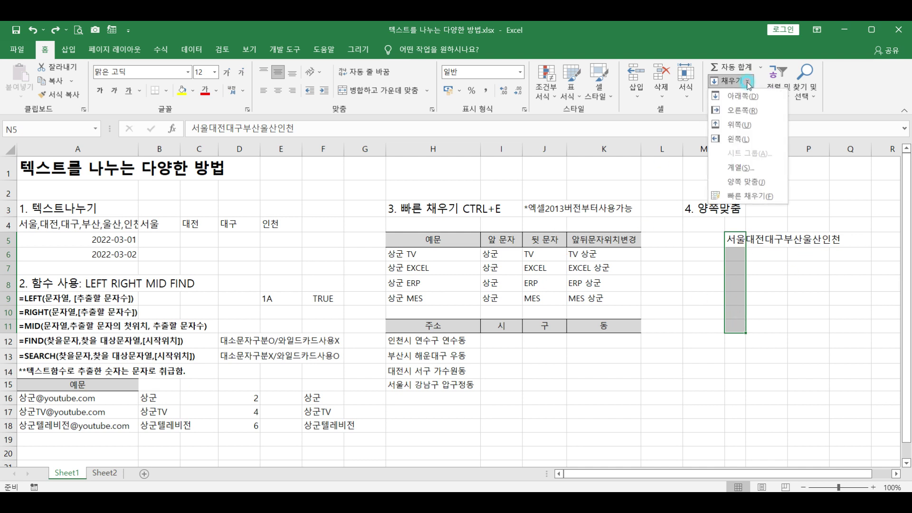
{"action": "left_click", "coordinate": [743, 183]}
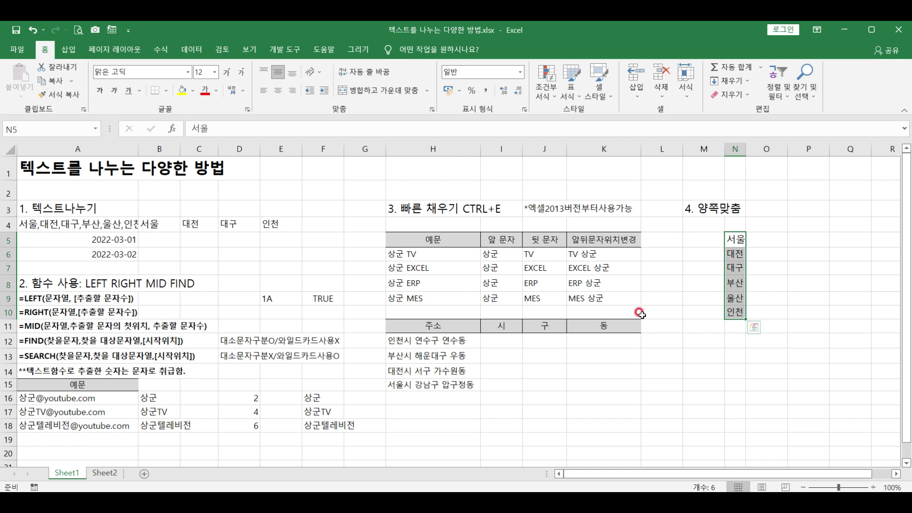
{"action": "left_click", "coordinate": [699, 269]}
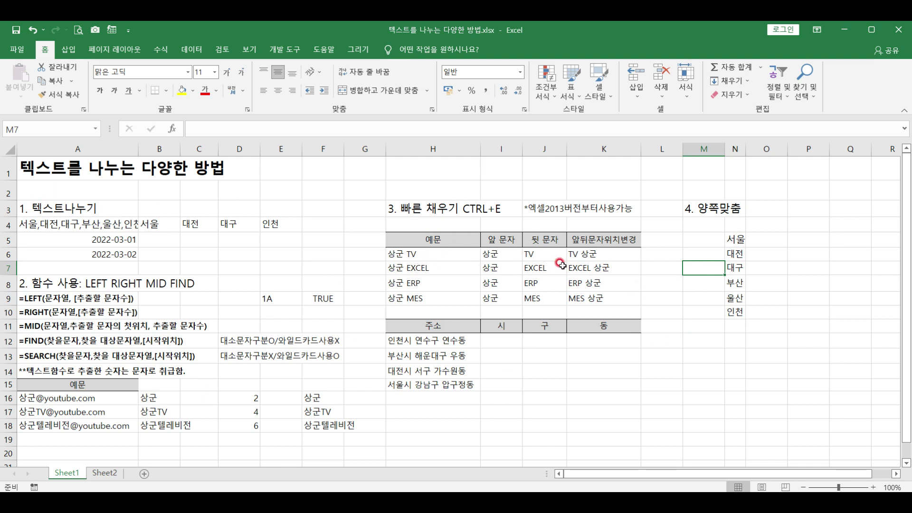
Review the four text-splitting sections, checking the Justify output in column N against the Text to Columns, function and Flash Fill examples
{"action": "left_click", "coordinate": [602, 257]}
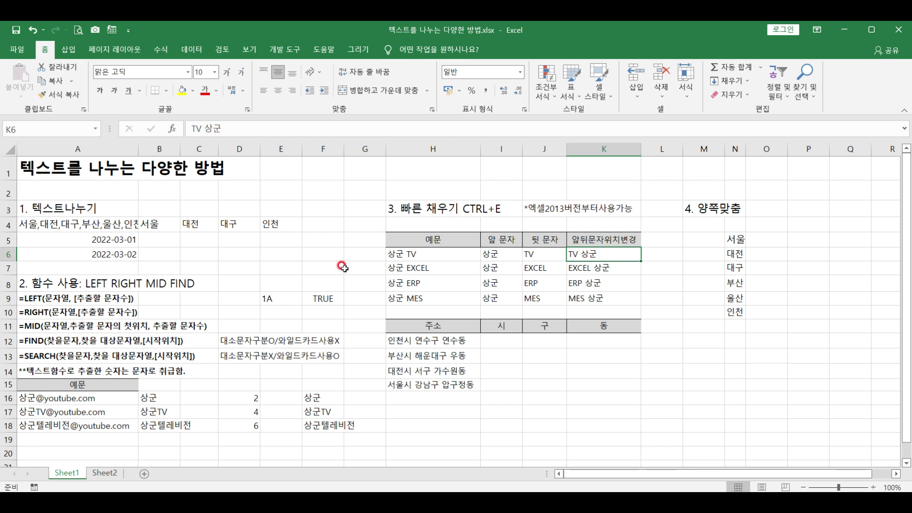
{"action": "left_click", "coordinate": [107, 240]}
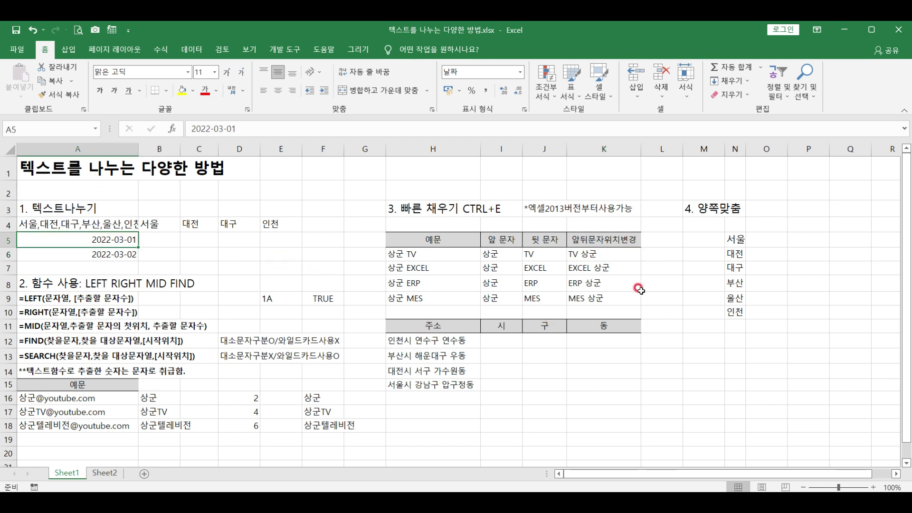
{"action": "left_click", "coordinate": [684, 288]}
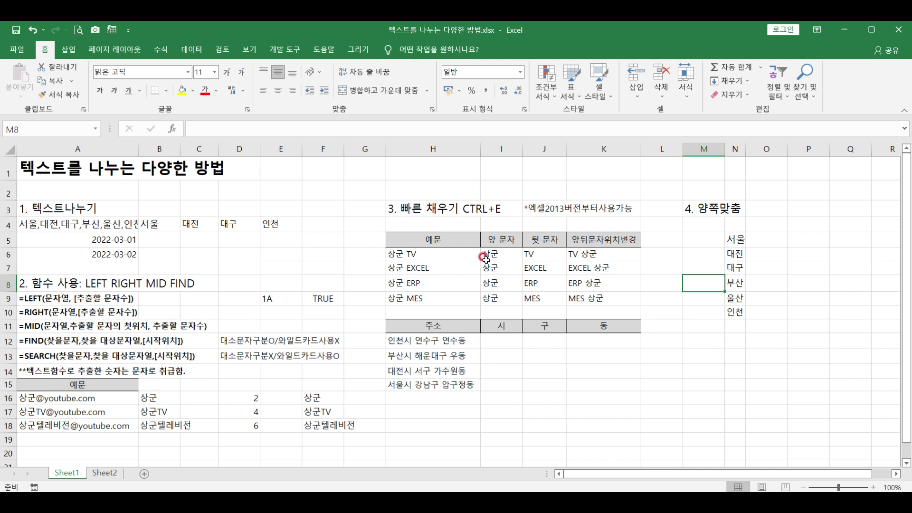
{"action": "left_click", "coordinate": [689, 208]}
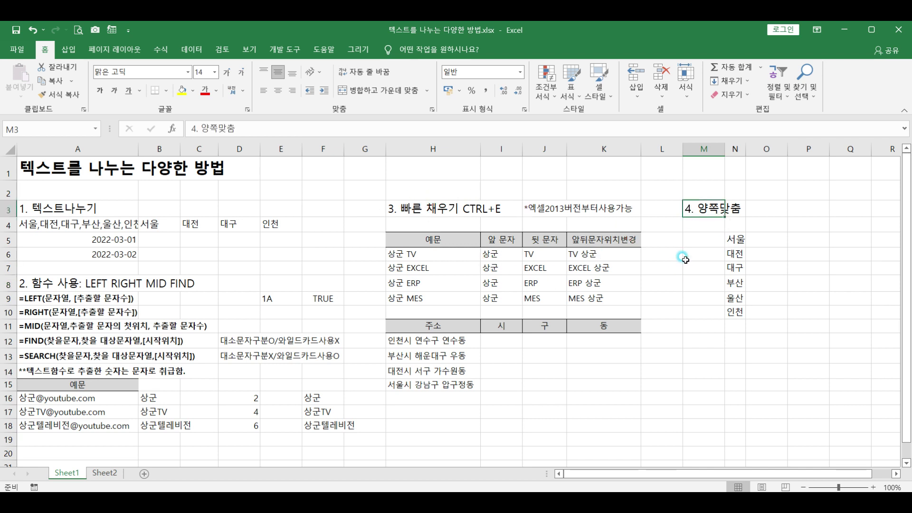
{"action": "left_click_drag", "start_coordinate": [735, 240], "coordinate": [735, 312]}
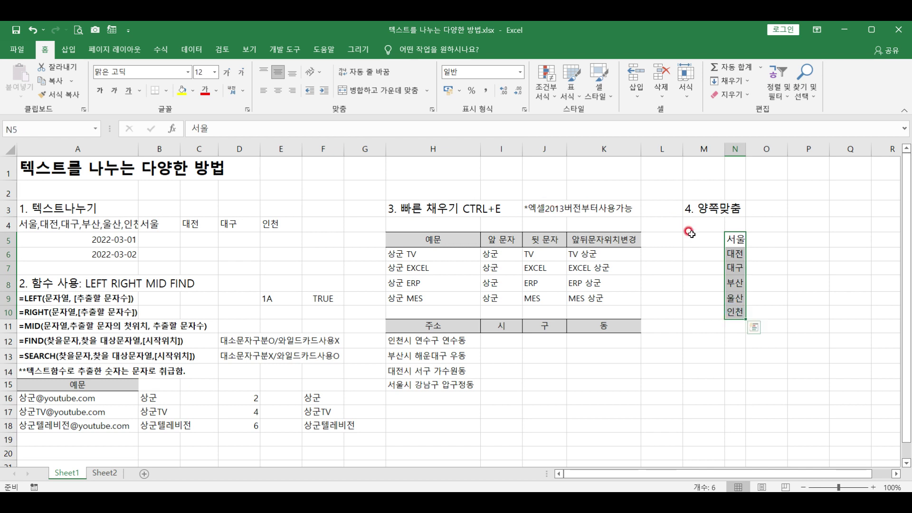
{"action": "left_click_drag", "start_coordinate": [735, 238], "coordinate": [839, 235]}
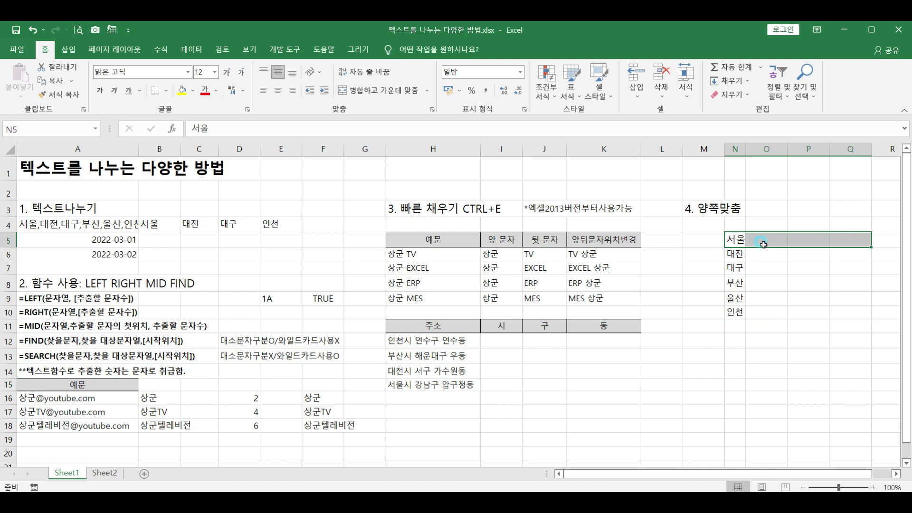
{"action": "left_click", "coordinate": [735, 239]}
{"action": "left_click_drag", "start_coordinate": [730, 312], "coordinate": [730, 312]}
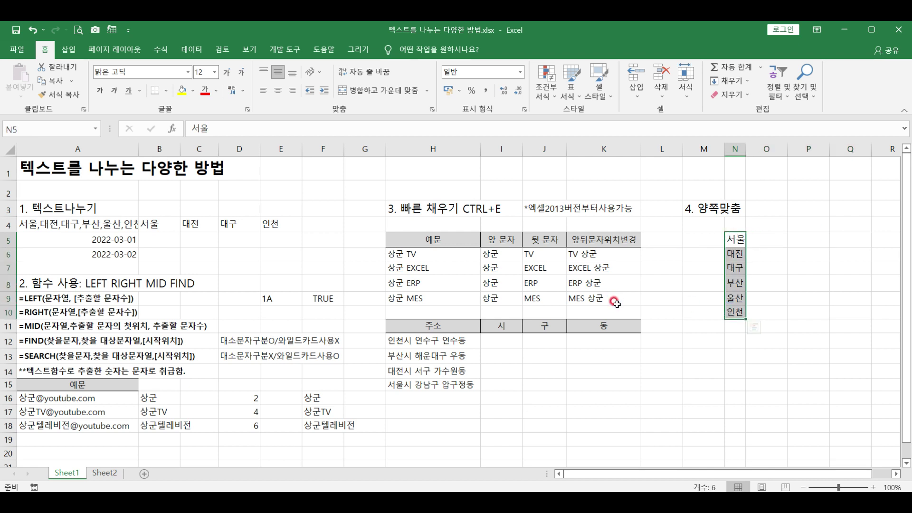
{"action": "left_click_drag", "start_coordinate": [725, 244], "coordinate": [686, 305]}
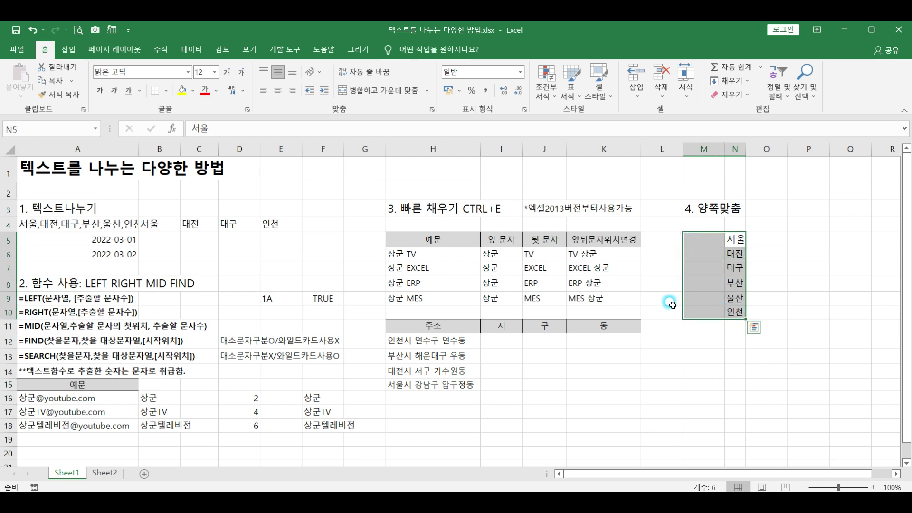
{"action": "left_click", "coordinate": [684, 287]}
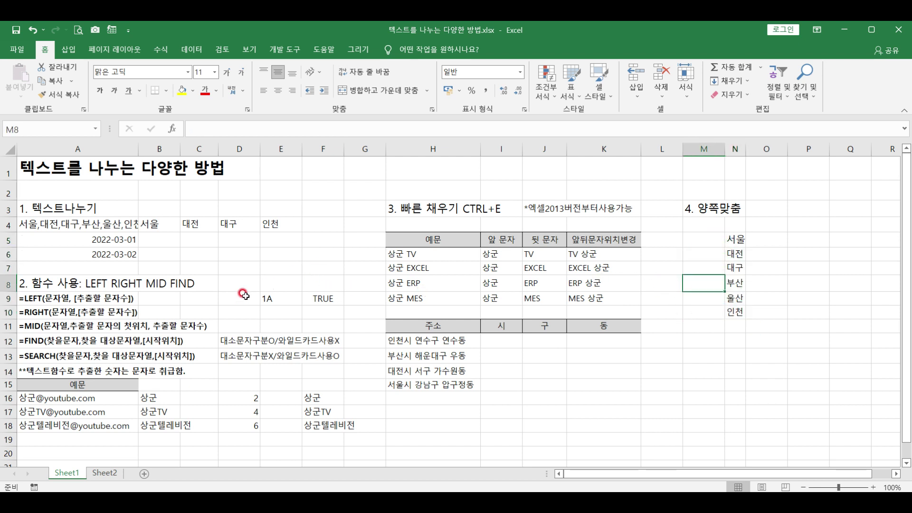
{"action": "left_click_drag", "start_coordinate": [75, 207], "coordinate": [108, 351]}
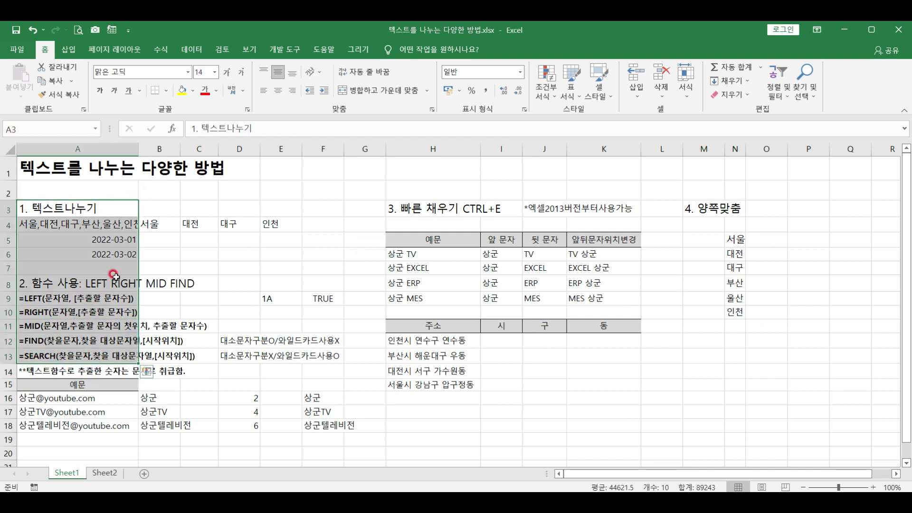
{"action": "left_click", "coordinate": [503, 283]}
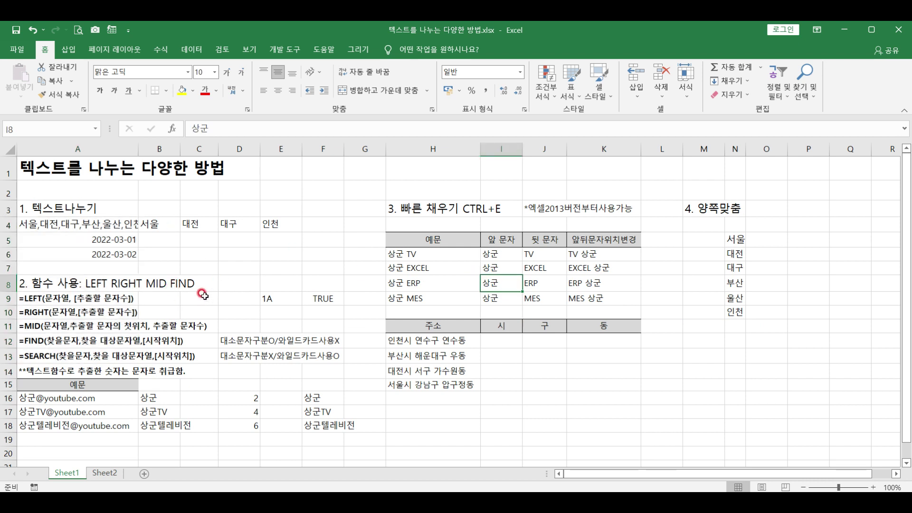
{"action": "left_click", "coordinate": [199, 267]}
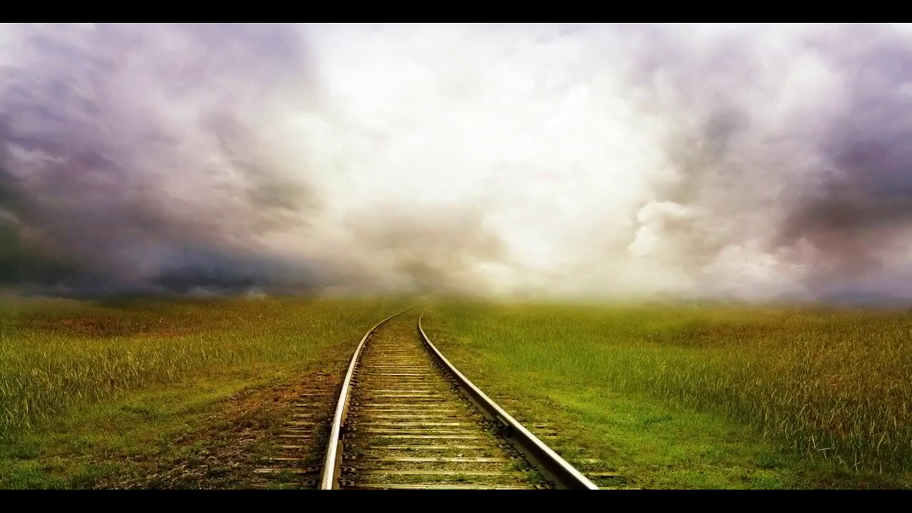